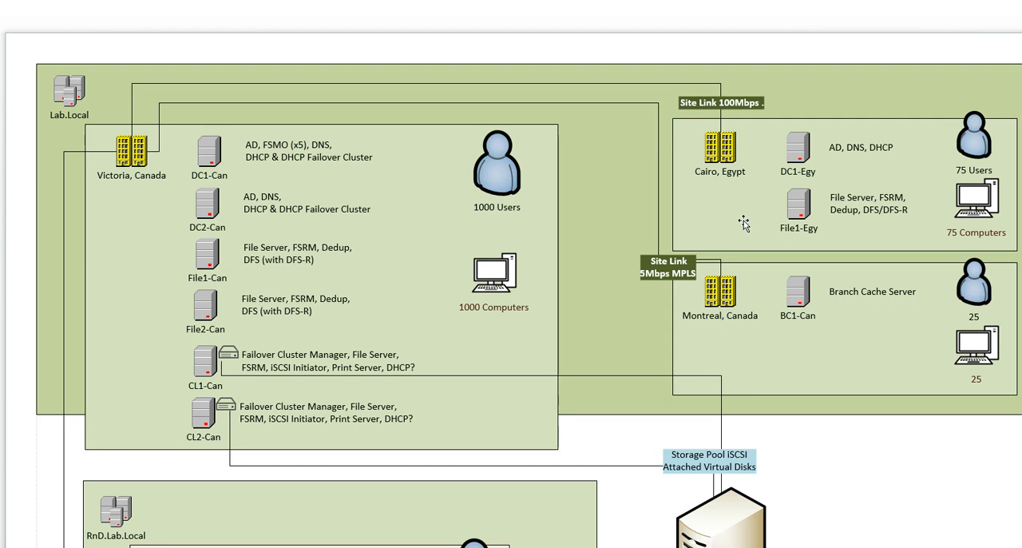
Delete the File2-Can server and its role description from the Victoria site in the lab diagram
{"action": "left_click", "coordinate": [730, 198]}
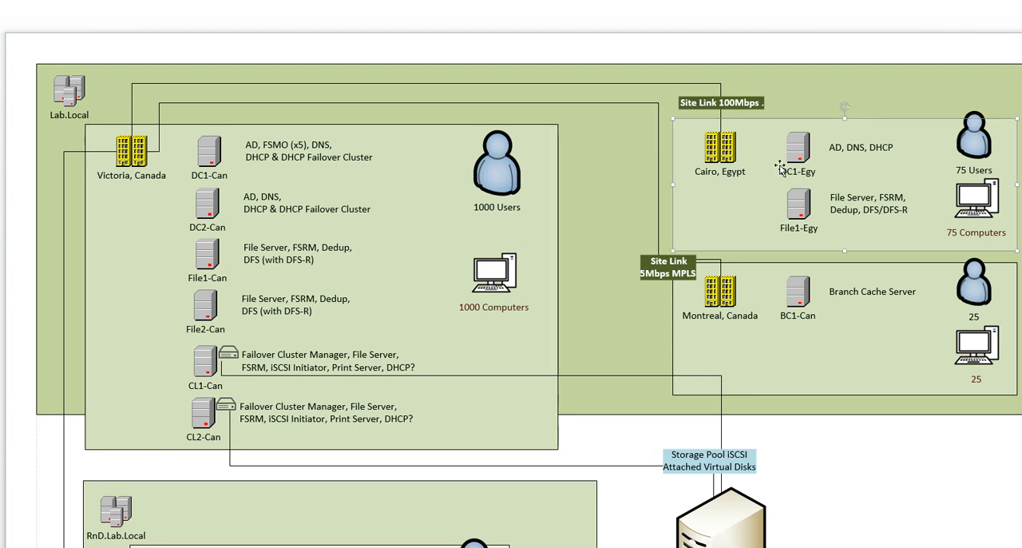
{"action": "left_click", "coordinate": [804, 209]}
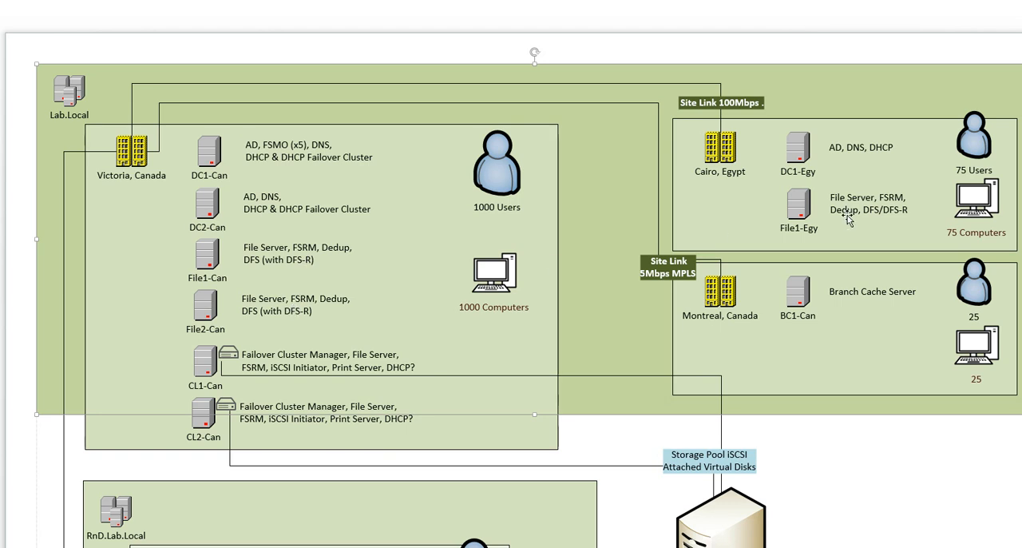
{"action": "left_click", "coordinate": [275, 308]}
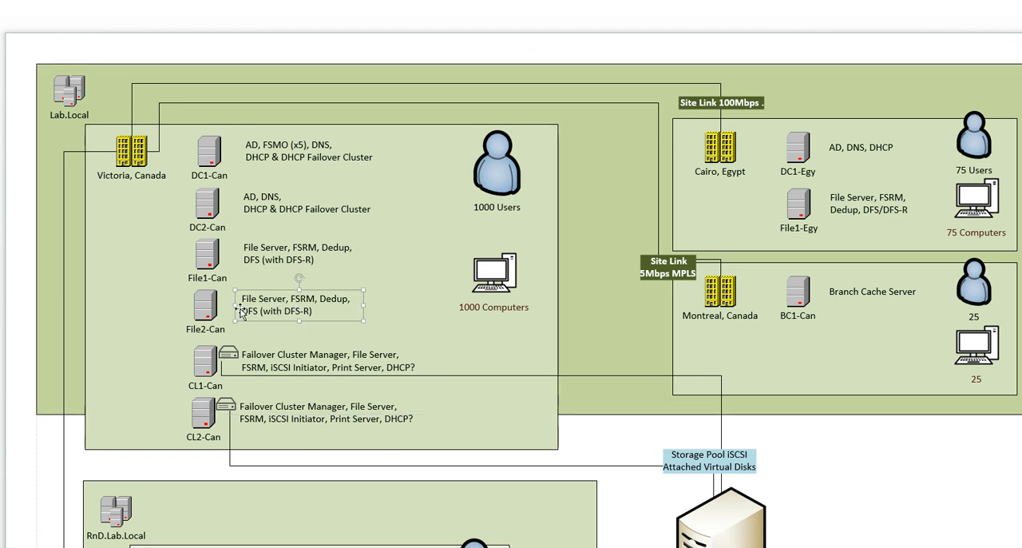
{"action": "left_click", "coordinate": [213, 311]}
{"action": "left_click", "coordinate": [255, 308], "text": "shift"}
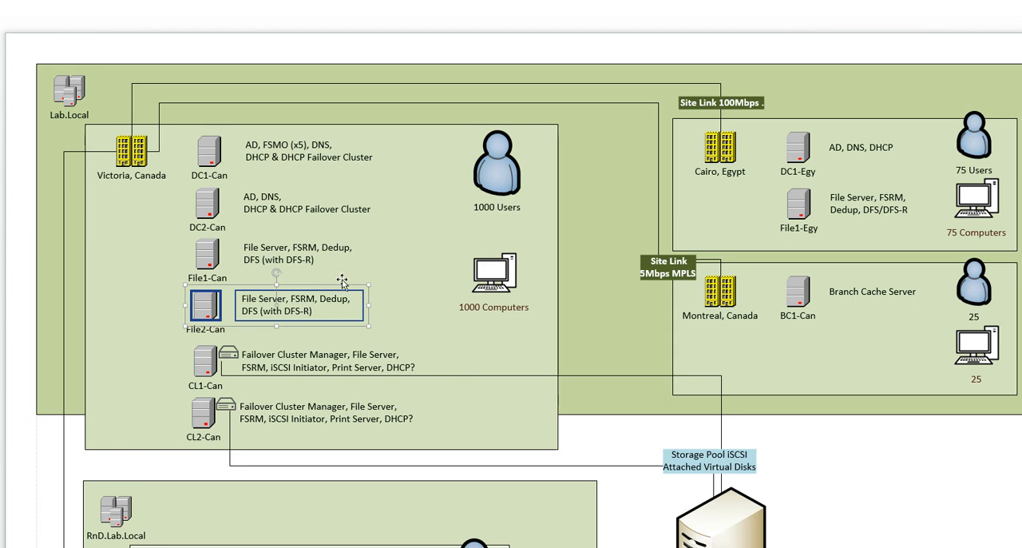
{"action": "key", "text": "Delete"}
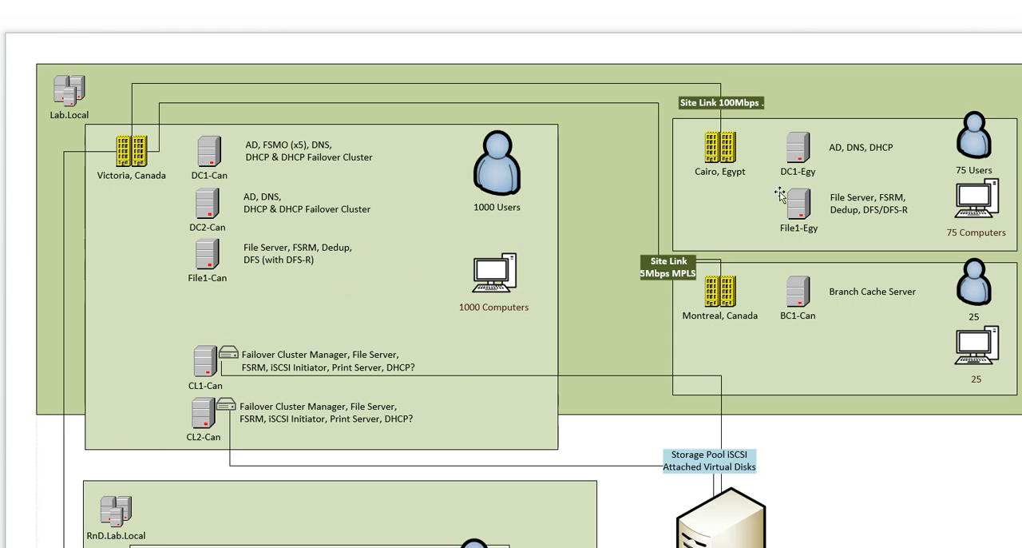
Examine the network diagram's subnets, router and server IP addresses
{"action": "left_click", "coordinate": [854, 202]}
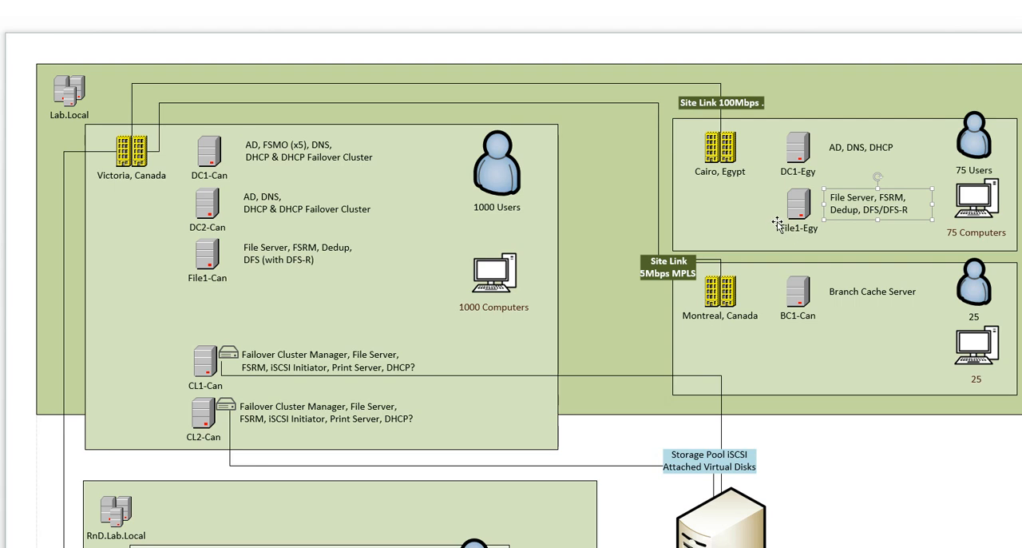
{"action": "left_click", "coordinate": [634, 209]}
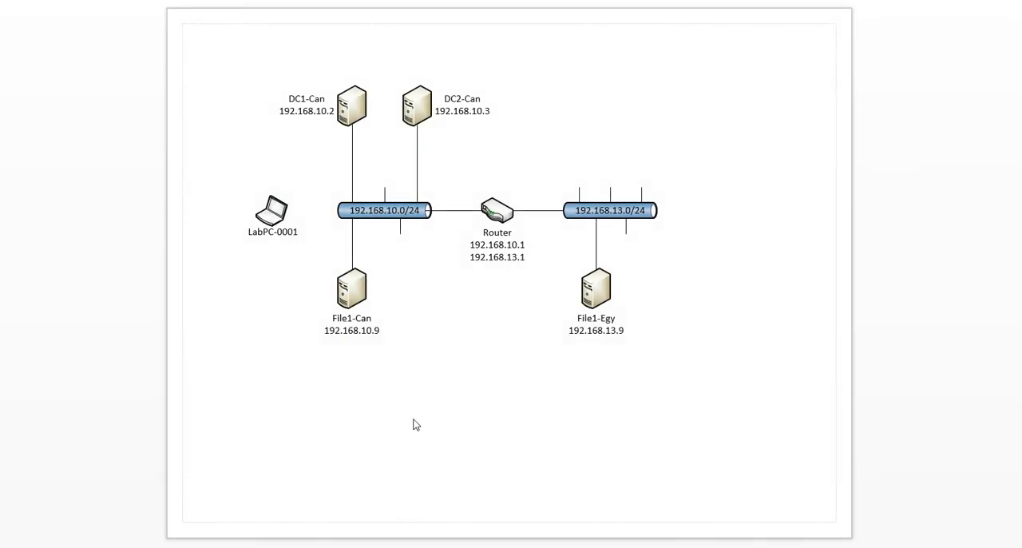
{"action": "left_click", "coordinate": [372, 212]}
{"action": "left_click_drag", "start_coordinate": [250, 45], "coordinate": [508, 385]}
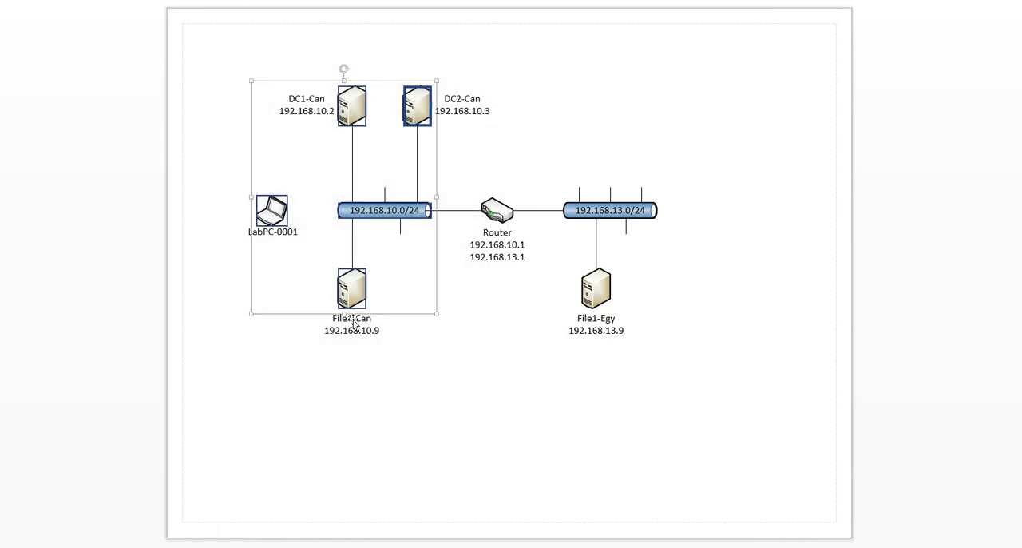
{"action": "left_click", "coordinate": [366, 340]}
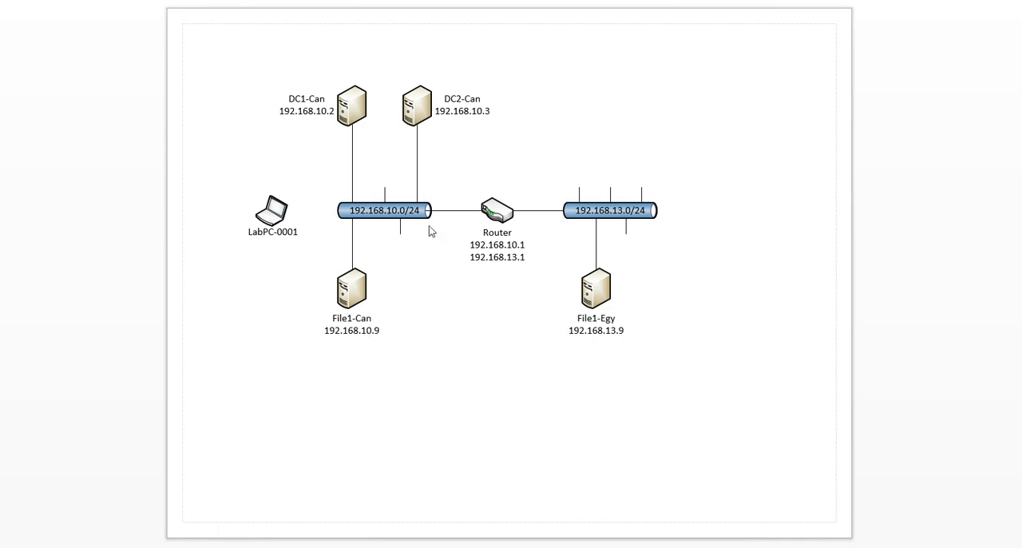
{"action": "left_click_drag", "start_coordinate": [538, 143], "coordinate": [714, 398]}
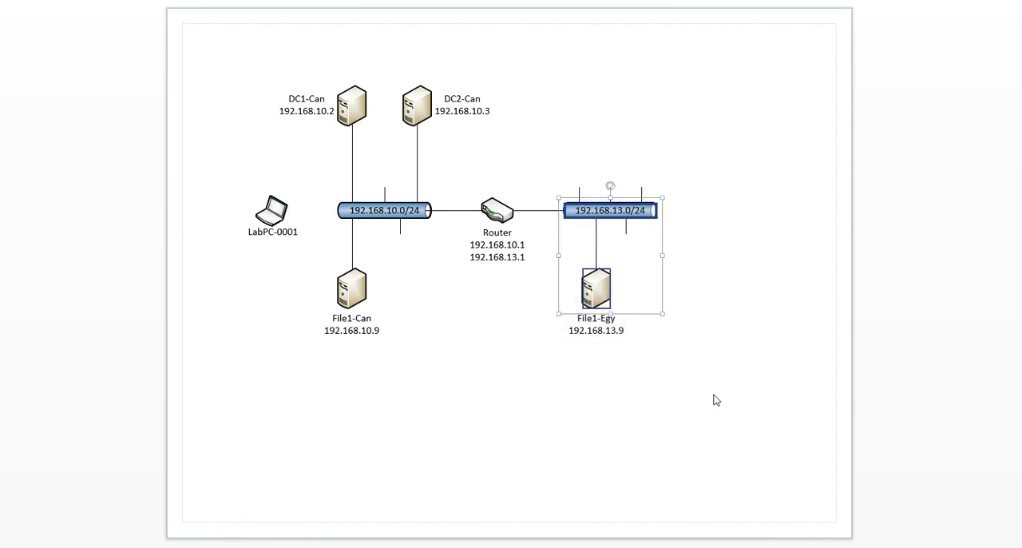
{"action": "left_click", "coordinate": [583, 325]}
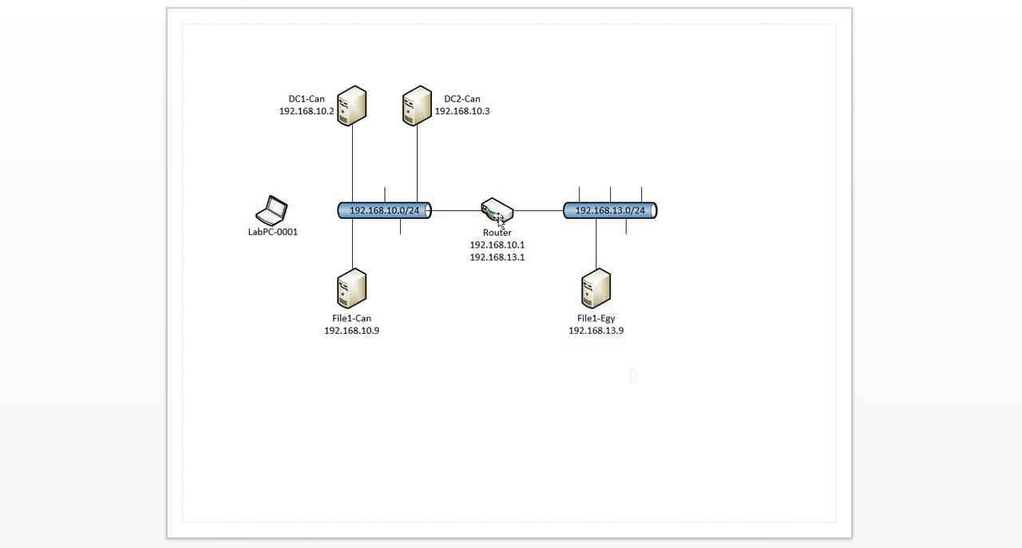
{"action": "left_click_drag", "start_coordinate": [460, 170], "coordinate": [557, 341]}
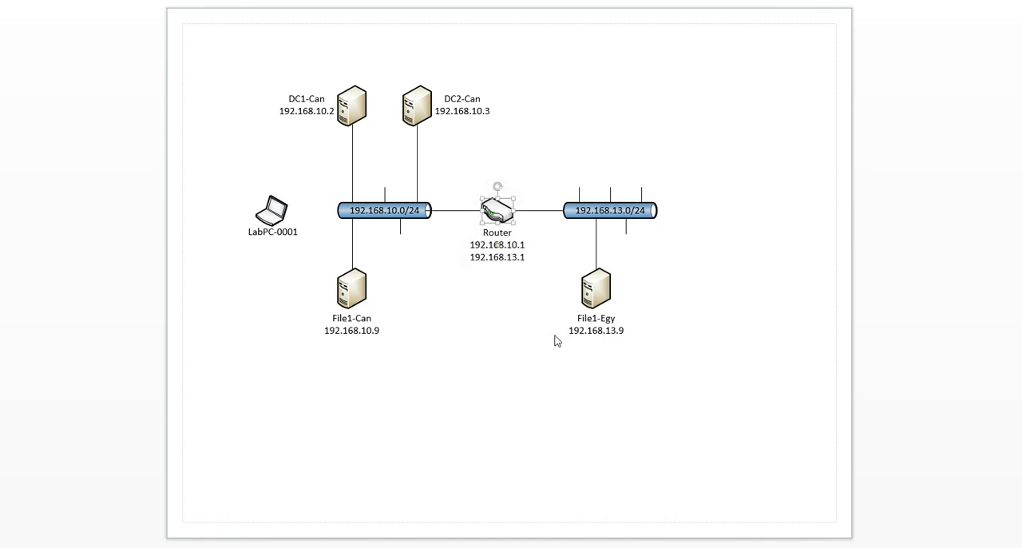
{"action": "left_click", "coordinate": [505, 280]}
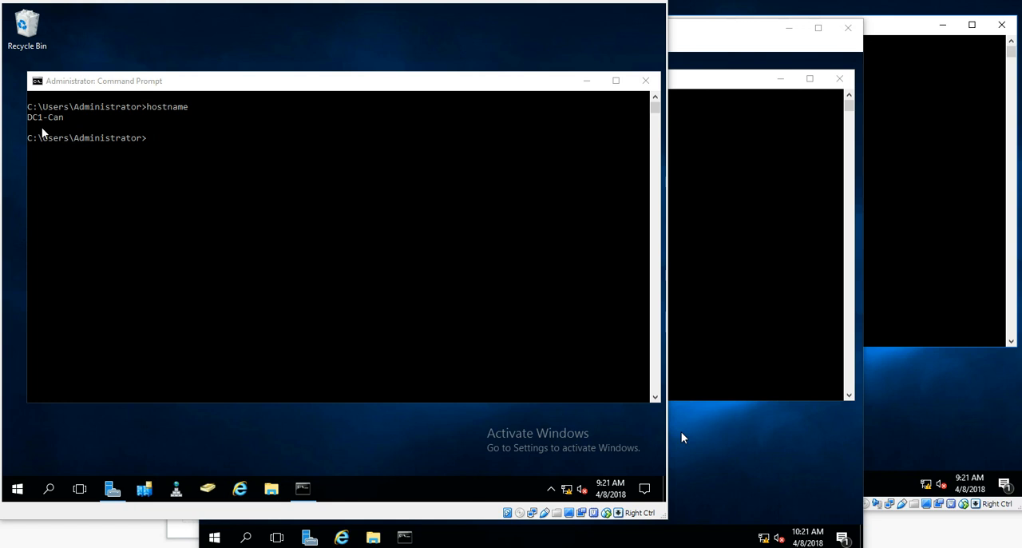
Run ipconfig in the File1-Egy command prompt
{"action": "left_click", "coordinate": [703, 228]}
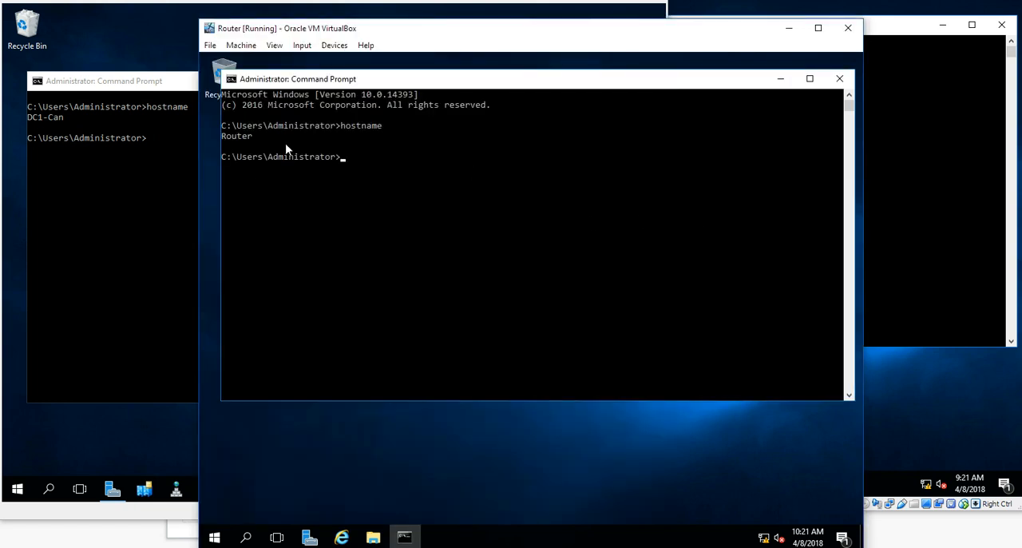
{"action": "left_click", "coordinate": [879, 141]}
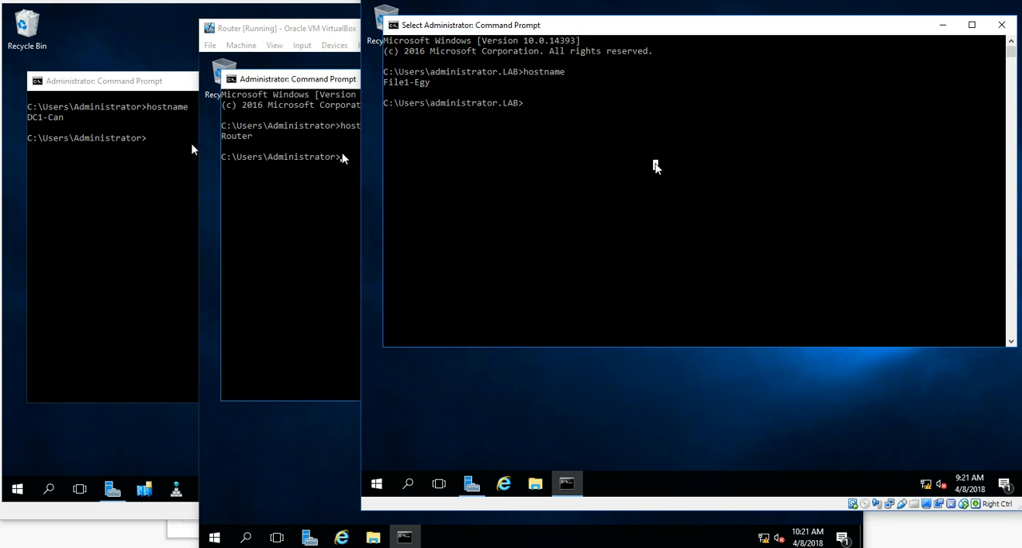
{"action": "type", "text": "ipconfig"}
{"action": "key", "text": "Return"}
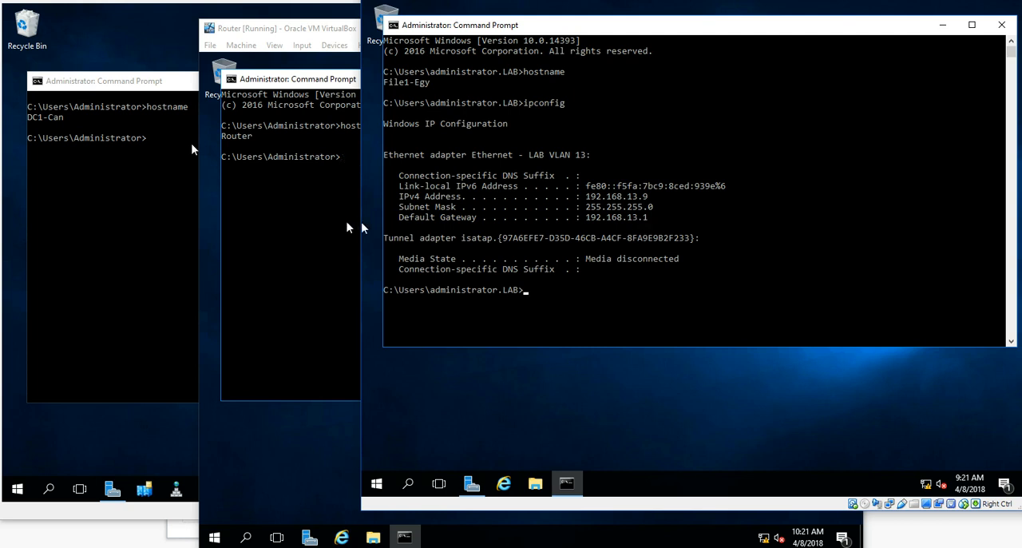
Run ipconfig in the Router's command prompt
{"action": "left_click", "coordinate": [333, 177]}
{"action": "type", "text": "ipconfig"}
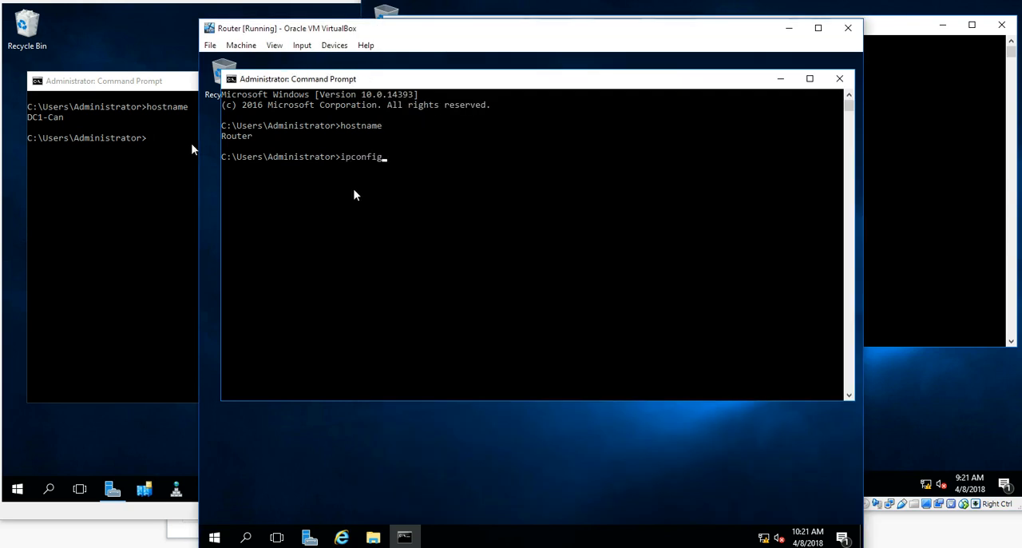
{"action": "key", "text": "Return"}
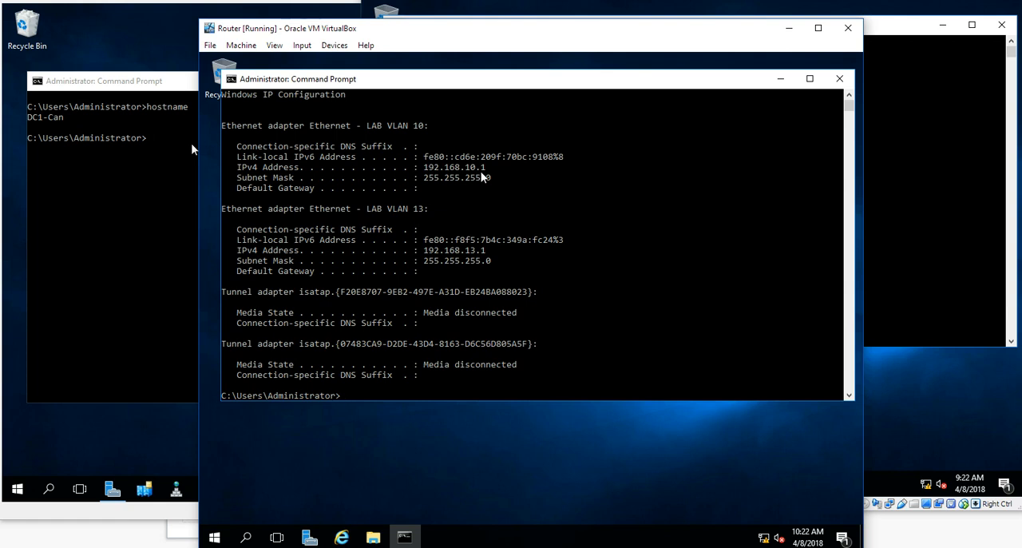
Run ipconfig in the DC1-Can command prompt
{"action": "left_click", "coordinate": [142, 223]}
{"action": "type", "text": "ipcofn"}
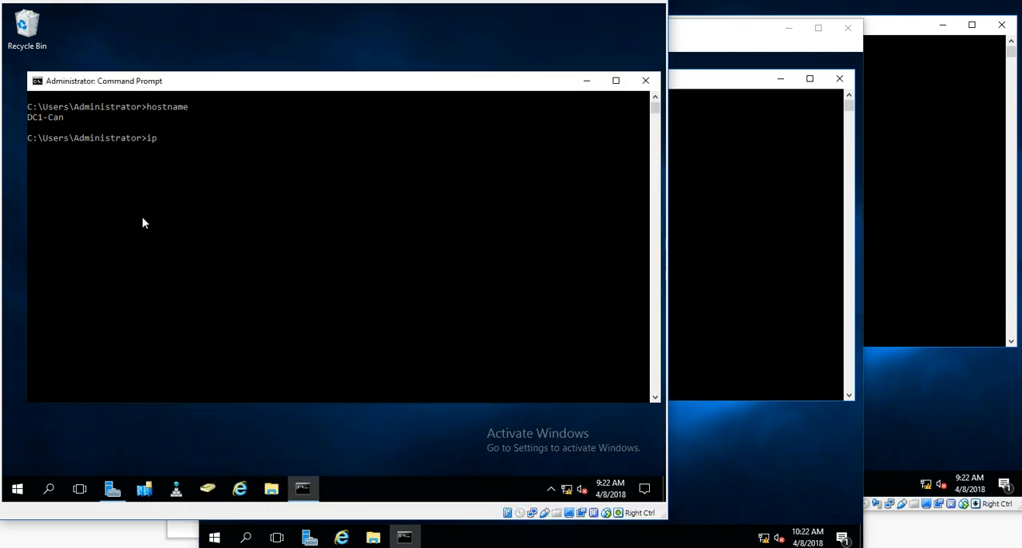
{"action": "key", "text": "BackSpace"}
{"action": "key", "text": "BackSpace"}
{"action": "key", "text": "BackSpace"}
{"action": "type", "text": "onfig"}
{"action": "key", "text": "Return"}
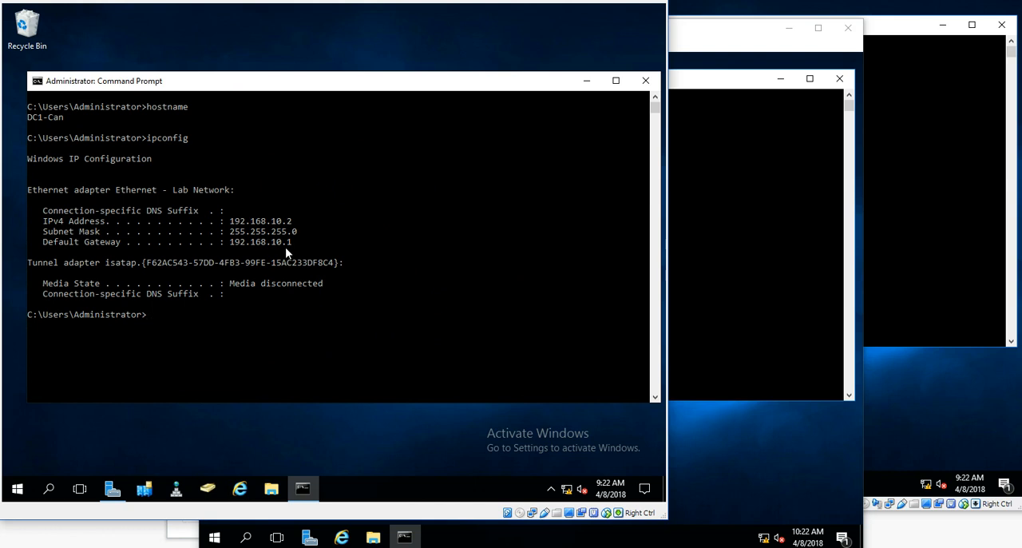
From File1-Egy, ping the router's 192.168.13.1 interface
{"action": "left_click", "coordinate": [696, 178]}
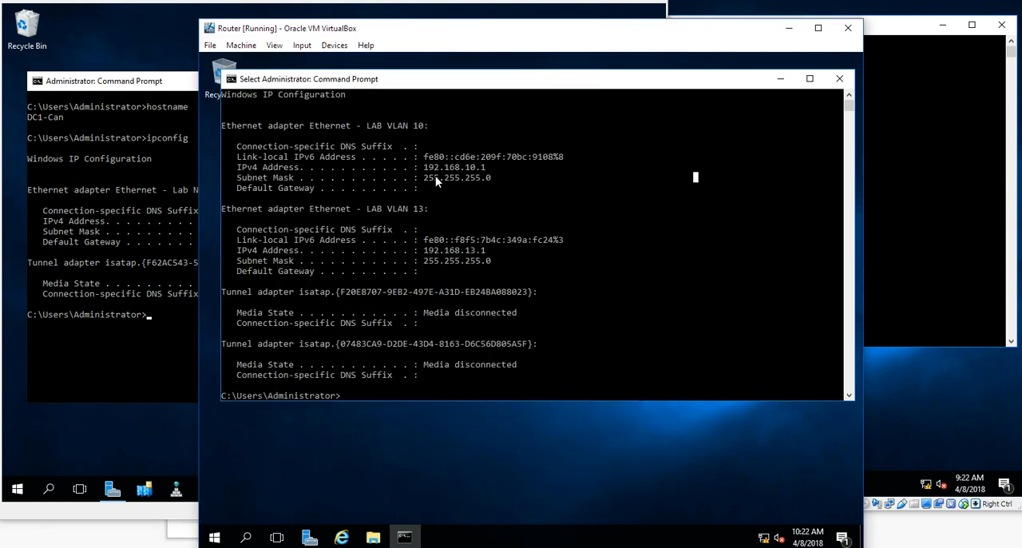
{"action": "left_click", "coordinate": [889, 176]}
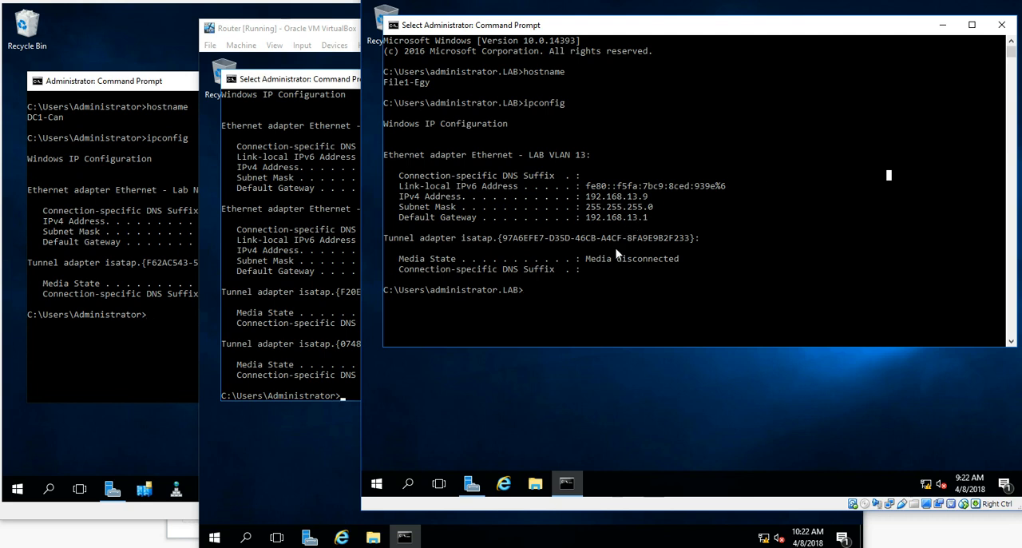
{"action": "type", "text": "ping 192.168.13"}
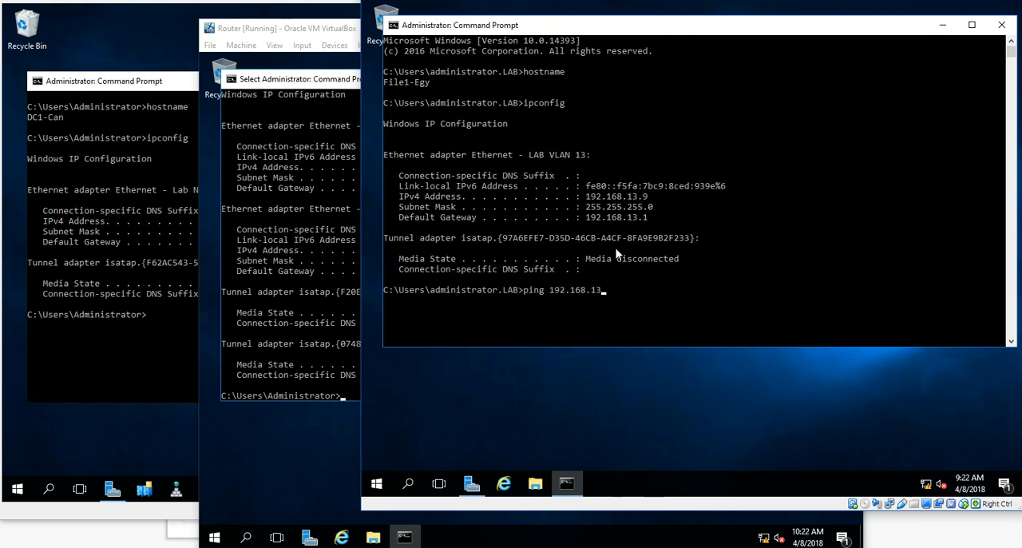
{"action": "type", "text": ".1"}
{"action": "key", "text": "BackSpace"}
{"action": "type", "text": ".1"}
{"action": "key", "text": "Return"}
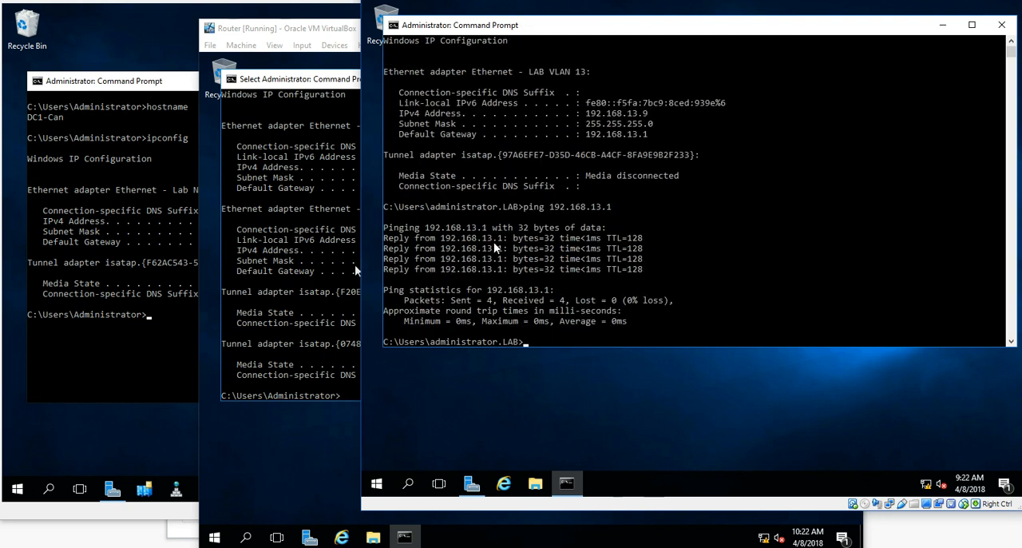
From File1-Egy, ping the router's 192.168.10.1 interface, then stop the ping
{"action": "key", "text": "Up"}
{"action": "key", "text": "BackSpace"}
{"action": "type", "text": "0.1"}
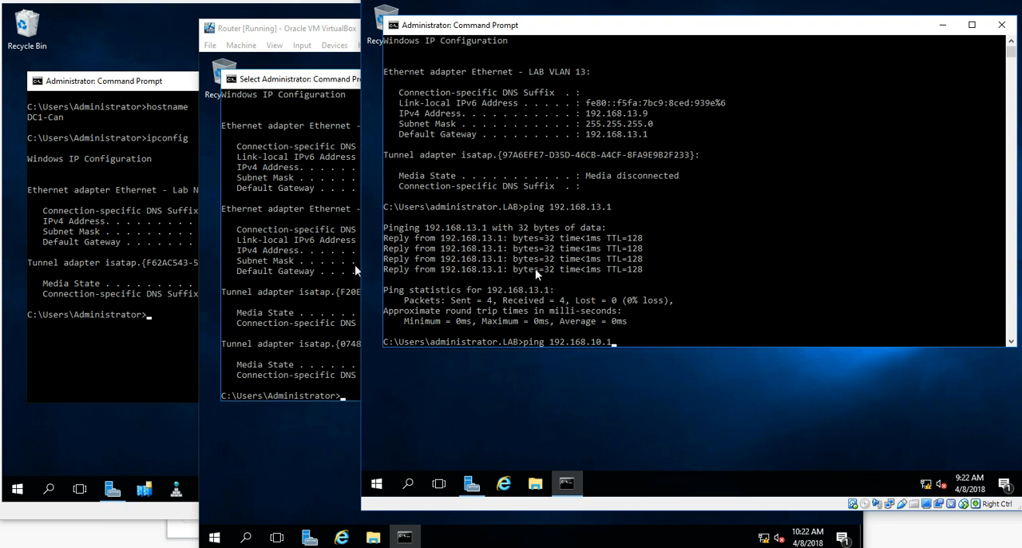
{"action": "left_click", "coordinate": [344, 197]}
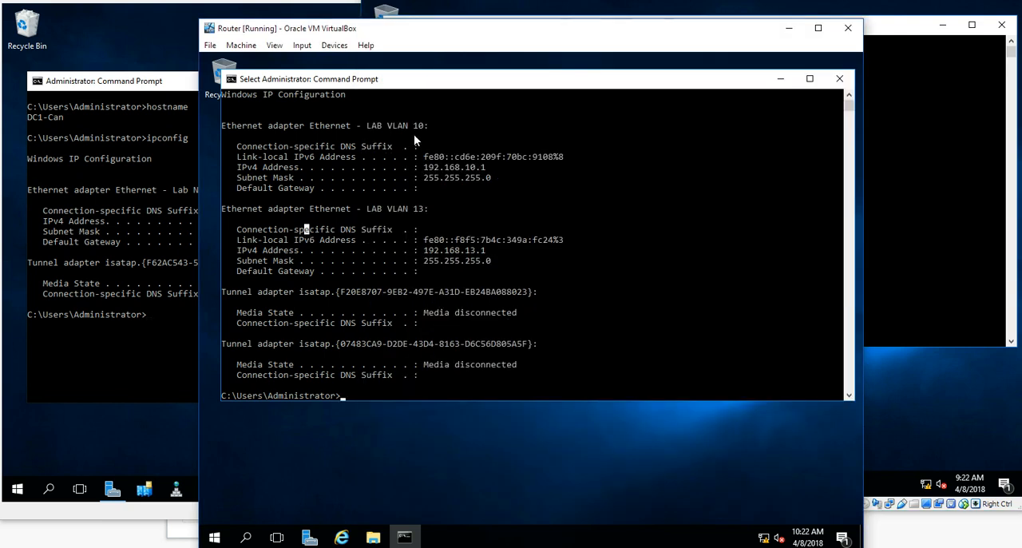
{"action": "left_click", "coordinate": [888, 224]}
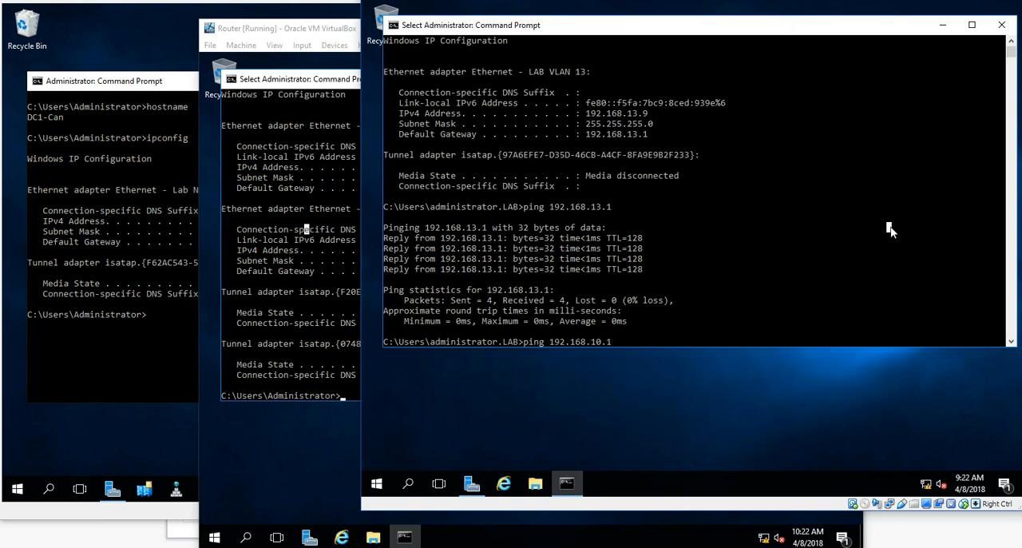
{"action": "key", "text": "Return"}
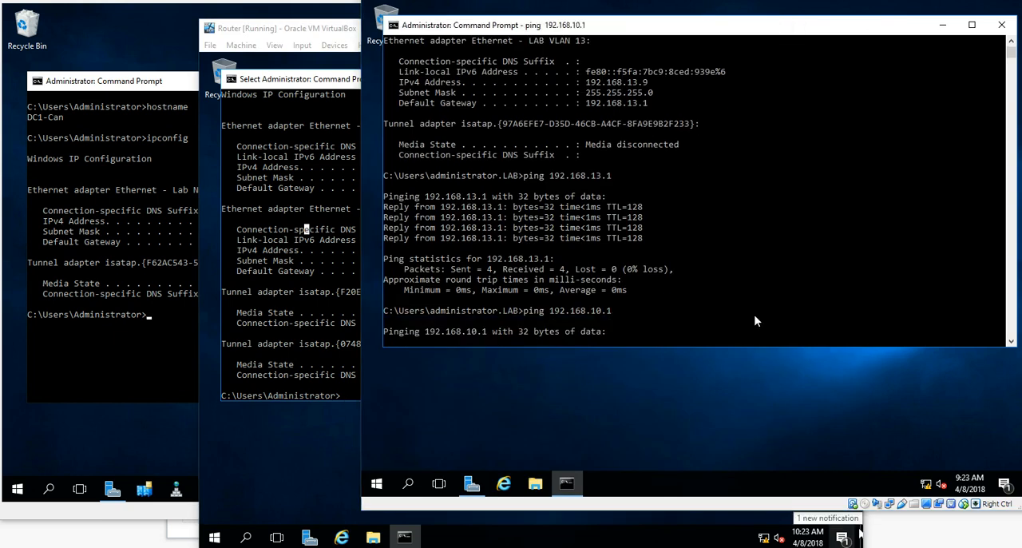
{"action": "left_click", "coordinate": [361, 188]}
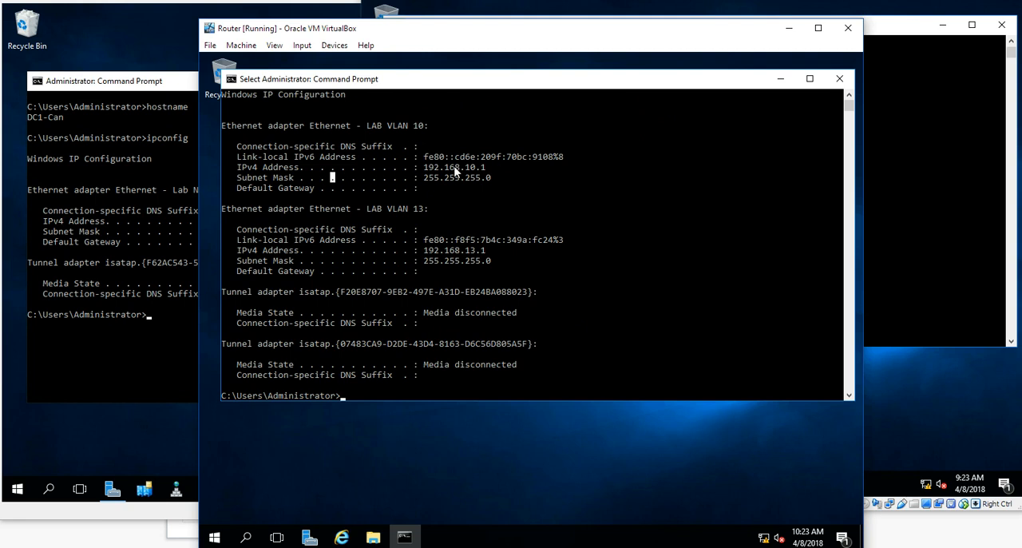
{"action": "left_click", "coordinate": [870, 215]}
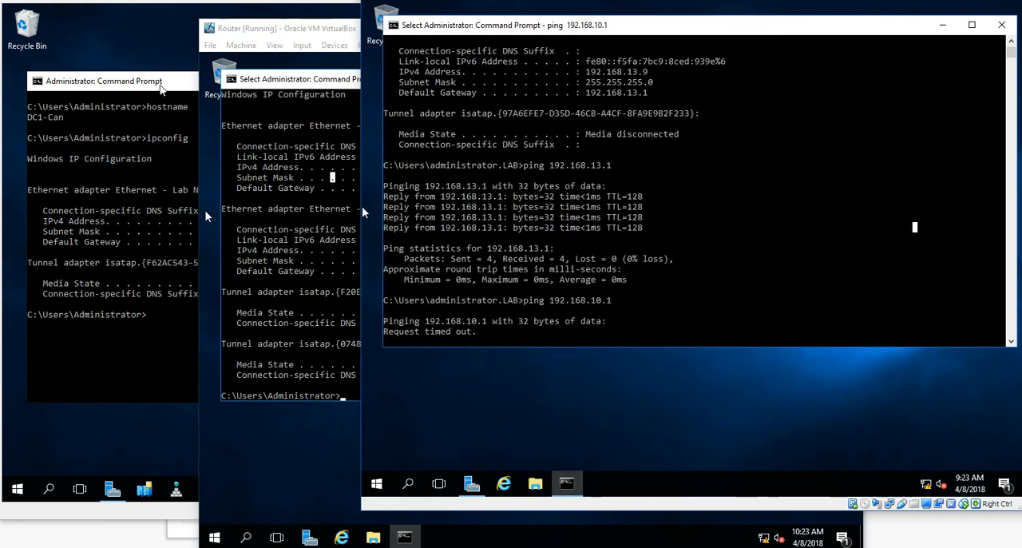
{"action": "left_click", "coordinate": [113, 213]}
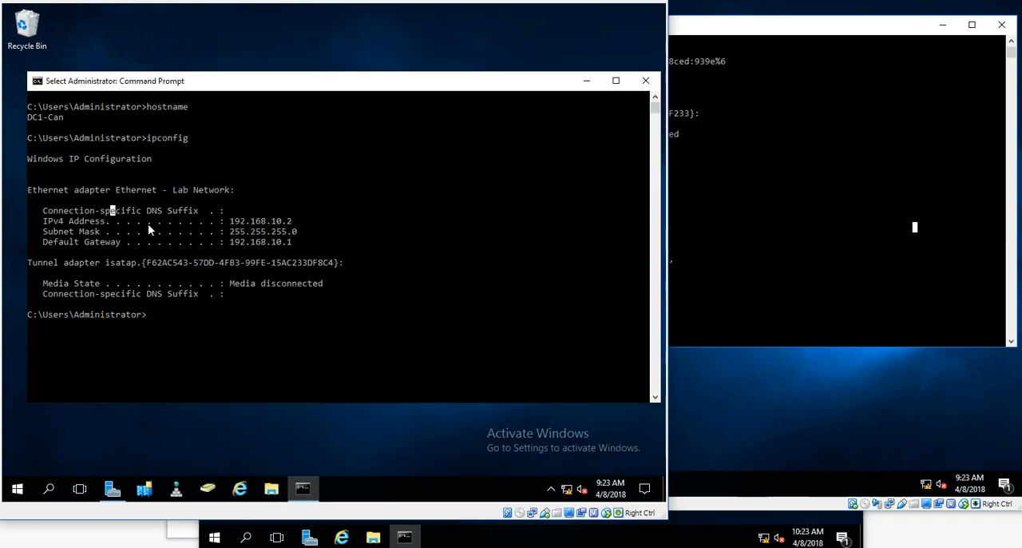
{"action": "left_click", "coordinate": [822, 270]}
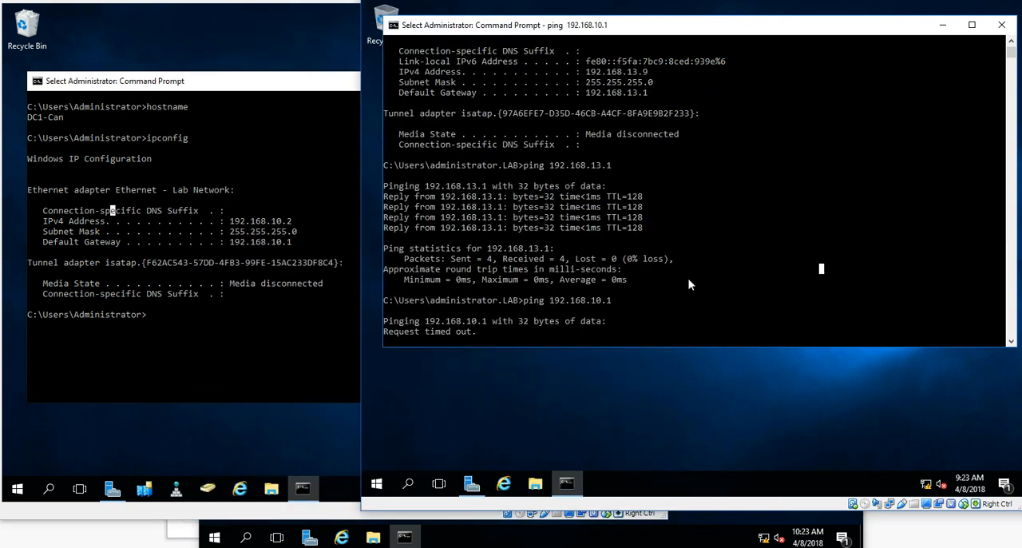
{"action": "right_click", "coordinate": [630, 260]}
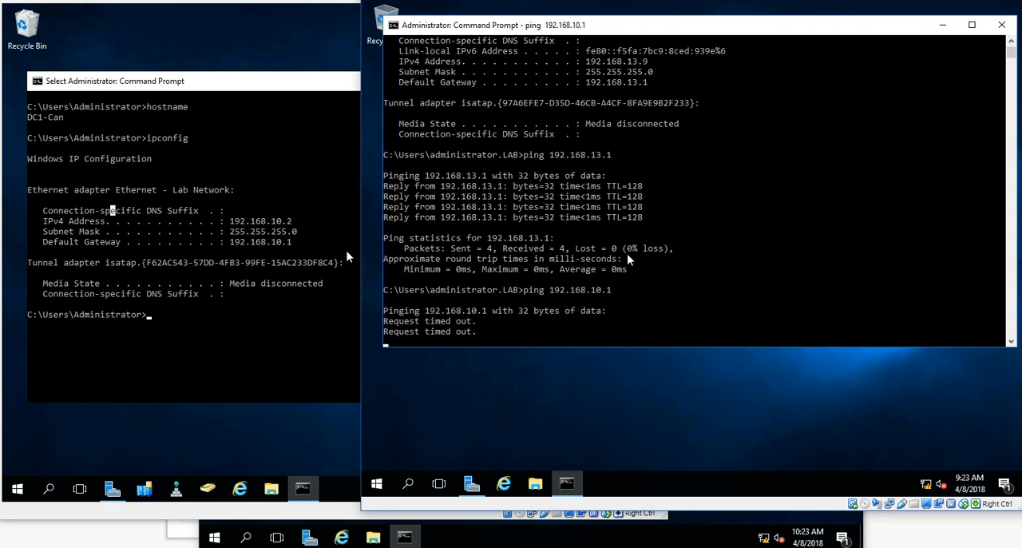
{"action": "key", "text": "ctrl+c"}
{"action": "key", "text": "Return"}
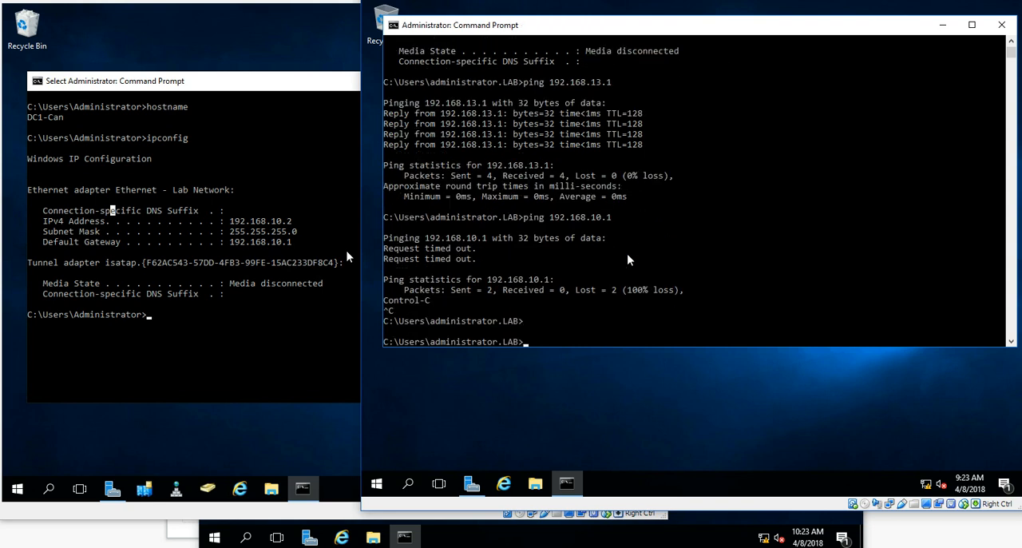
From File1-Egy, ping dc1-can by name, then stop the ping
{"action": "type", "text": "ping"}
{"action": "type", "text": " dc1-lab"}
{"action": "key", "text": "BackSpace"}
{"action": "key", "text": "BackSpace"}
{"action": "type", "text": "ca"}
{"action": "key", "text": "Return"}
{"action": "key", "text": "ctrl+c"}
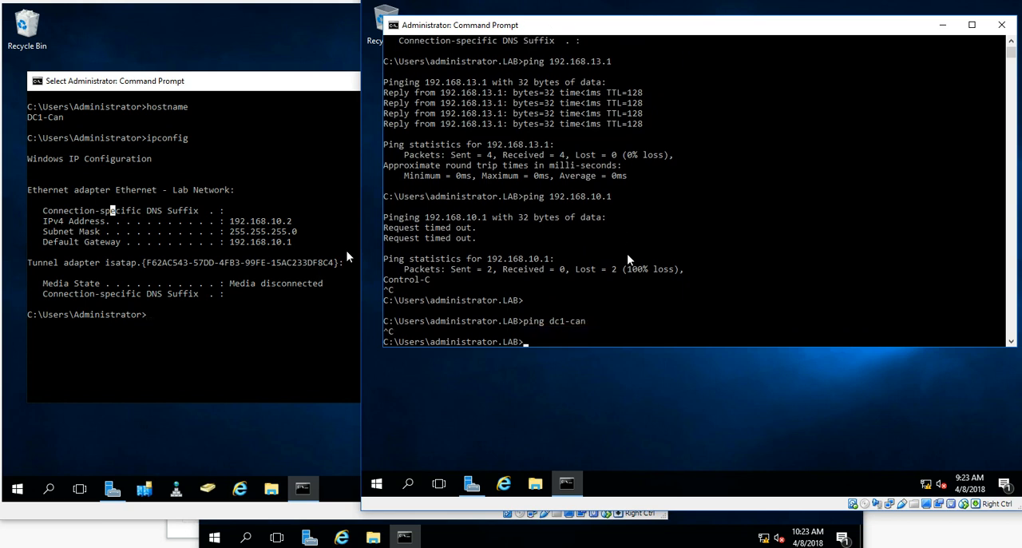
From File1-Egy, ping DC1-Can's address 192.168.10.2
{"action": "type", "text": "ping 192.168.10.2"}
{"action": "key", "text": "Return"}
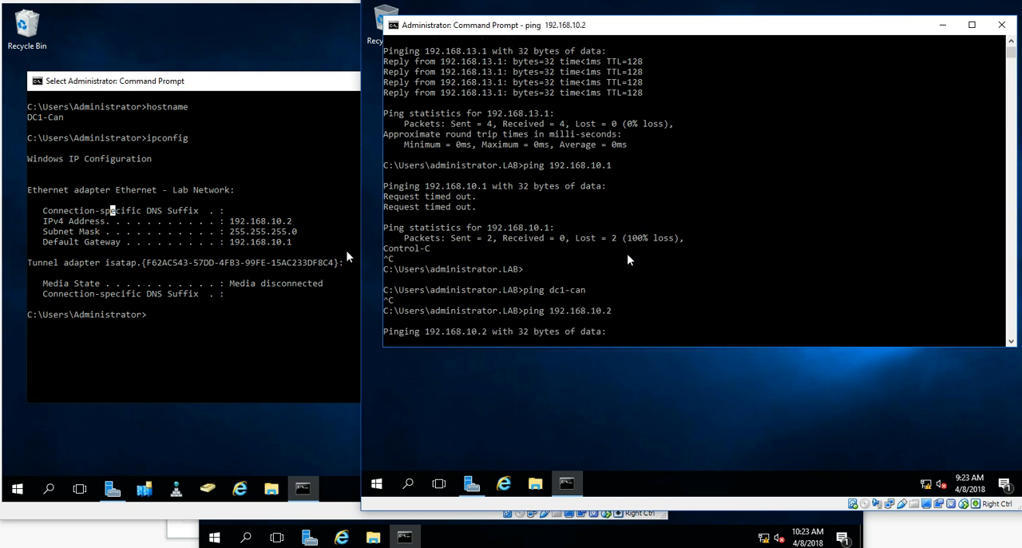
From DC1-Can, ping the router's 192.168.10.1 interface, then stop the ping
{"action": "left_click", "coordinate": [271, 283]}
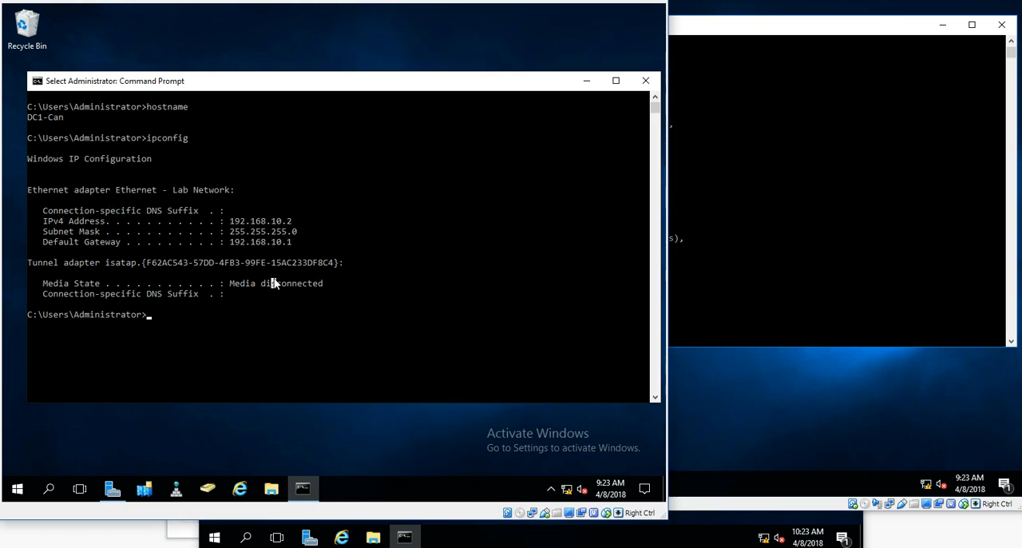
{"action": "type", "text": "pin"}
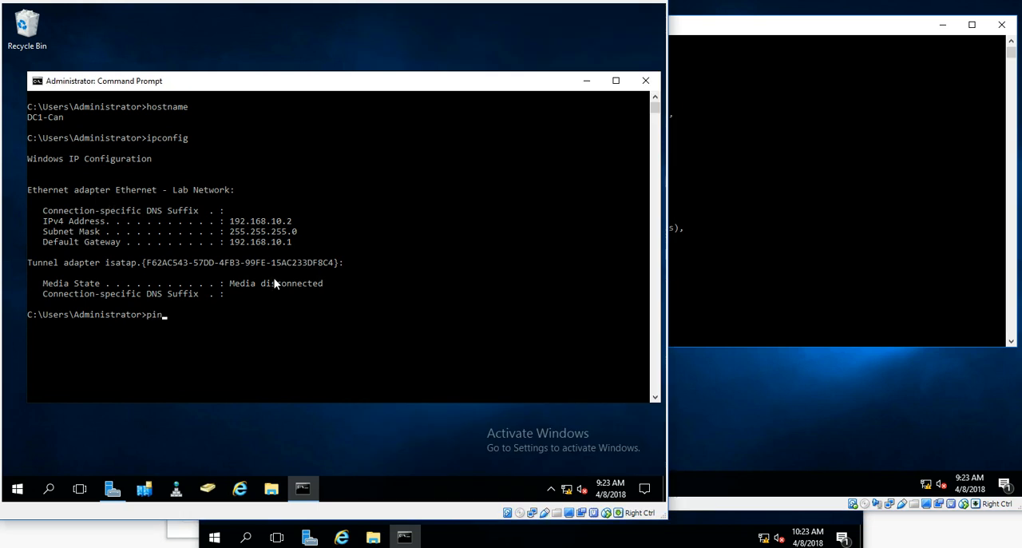
{"action": "type", "text": "g 192.168"}
{"action": "key", "text": "Return"}
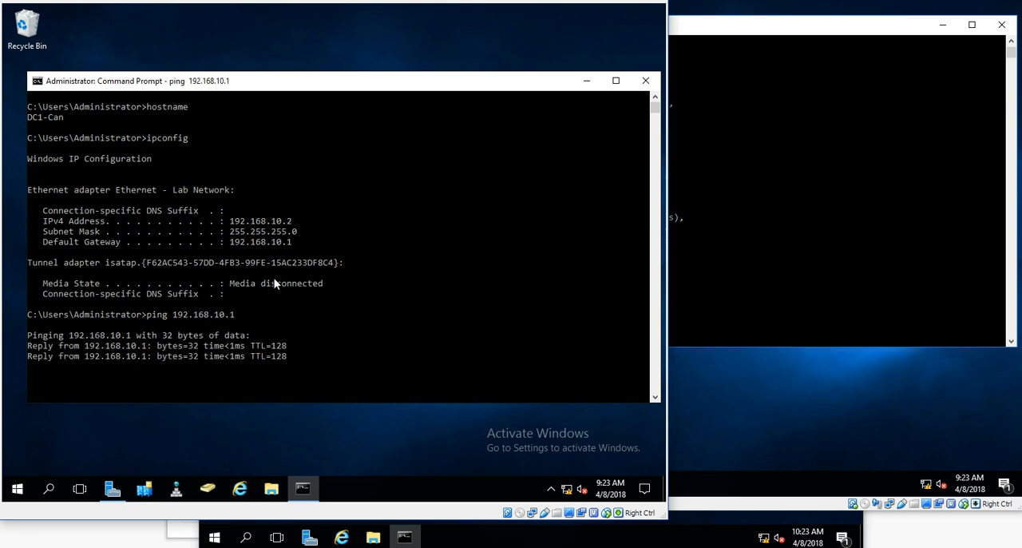
{"action": "key", "text": "ctrl+c"}
From DC1-Can, ping the router's 192.168.13.1 interface, then stop the ping
{"action": "key", "text": "Up"}
{"action": "key", "text": "BackSpace"}
{"action": "key", "text": "BackSpace"}
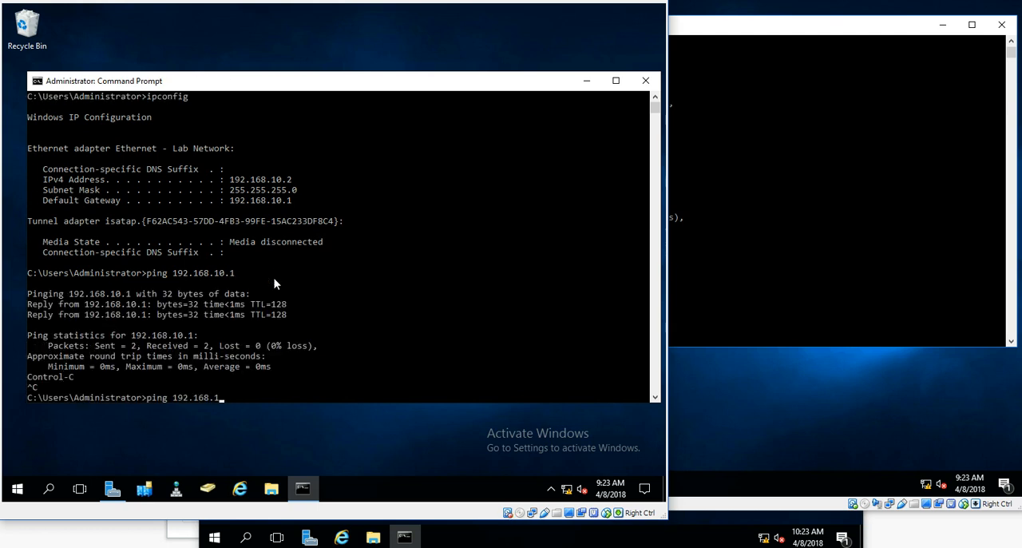
{"action": "type", "text": "3.1"}
{"action": "key", "text": "Return"}
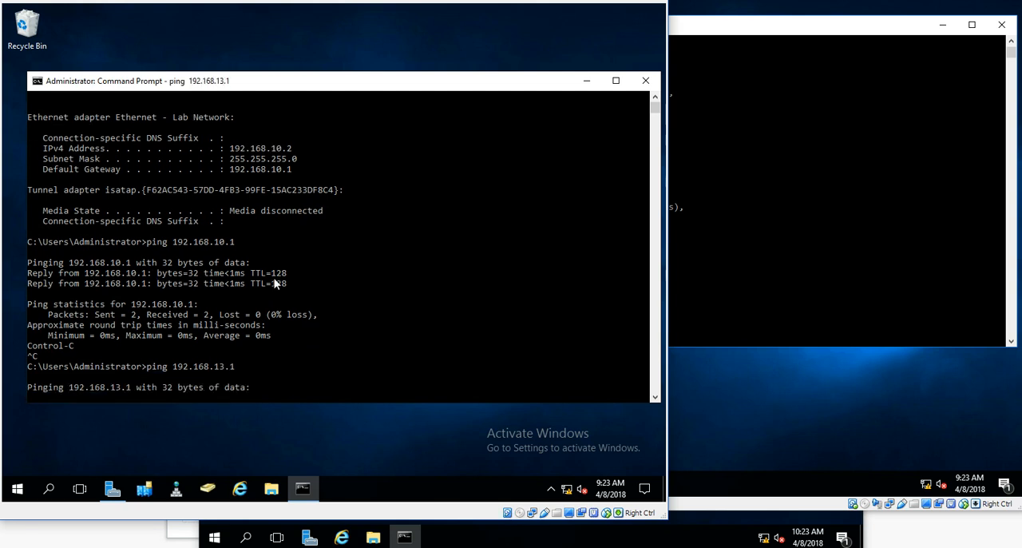
{"action": "key", "text": "ctrl+c"}
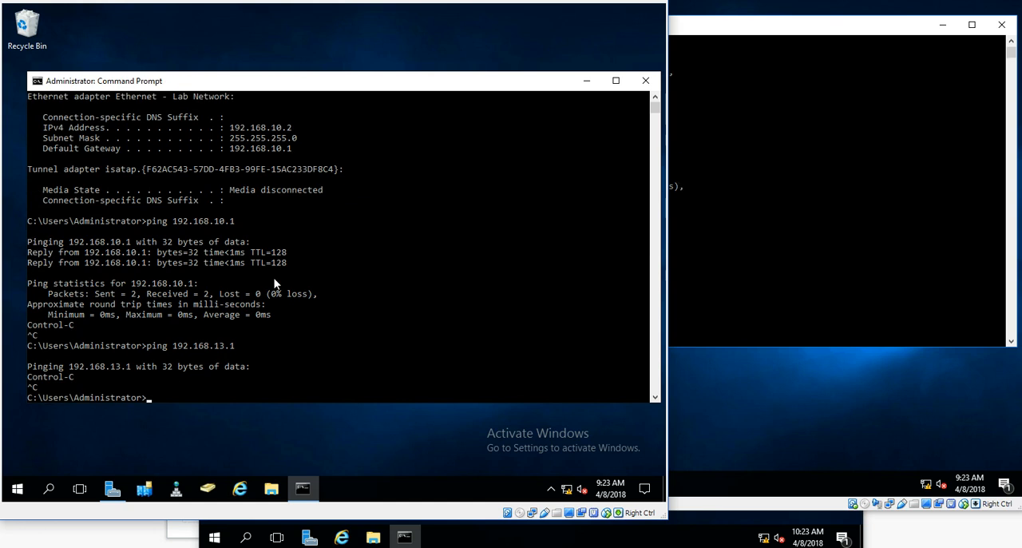
From DC1-Can, ping File1-Egy's address 192.168.13.9
{"action": "type", "text": "ping 192.168.13.9"}
{"action": "key", "text": "Return"}
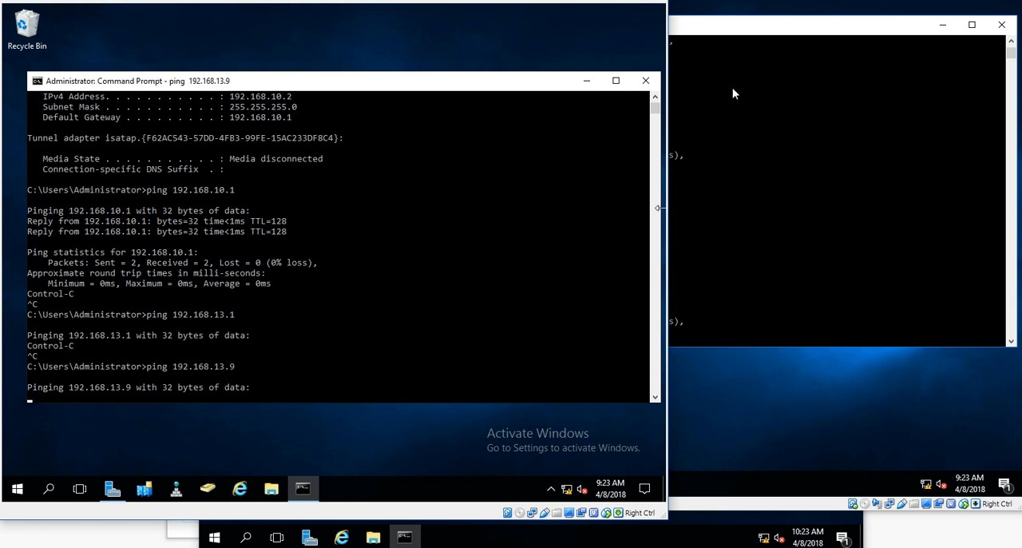
{"action": "left_click", "coordinate": [501, 196]}
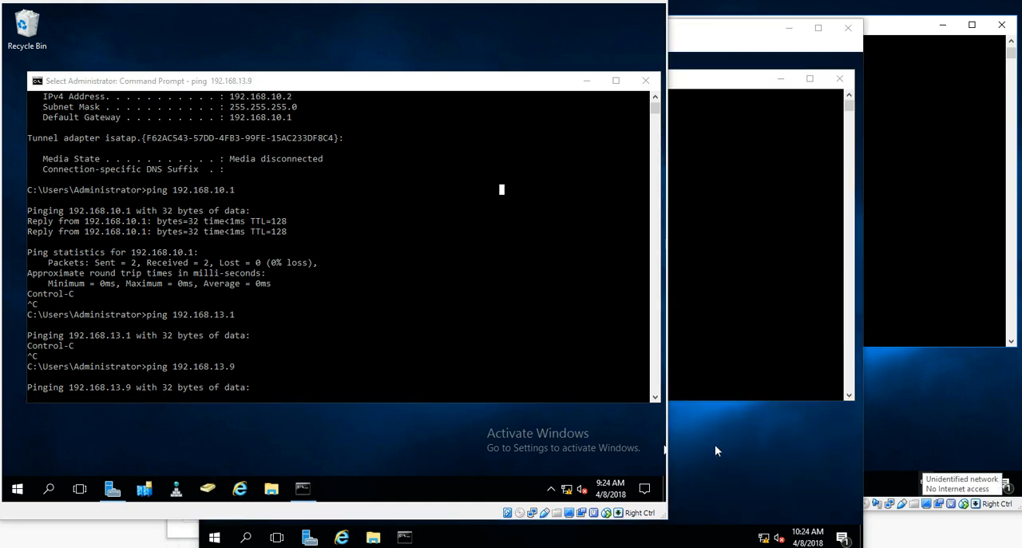
On the Router VM, open the Add Roles and Features wizard and advance to server role selection
{"action": "left_click", "coordinate": [715, 450]}
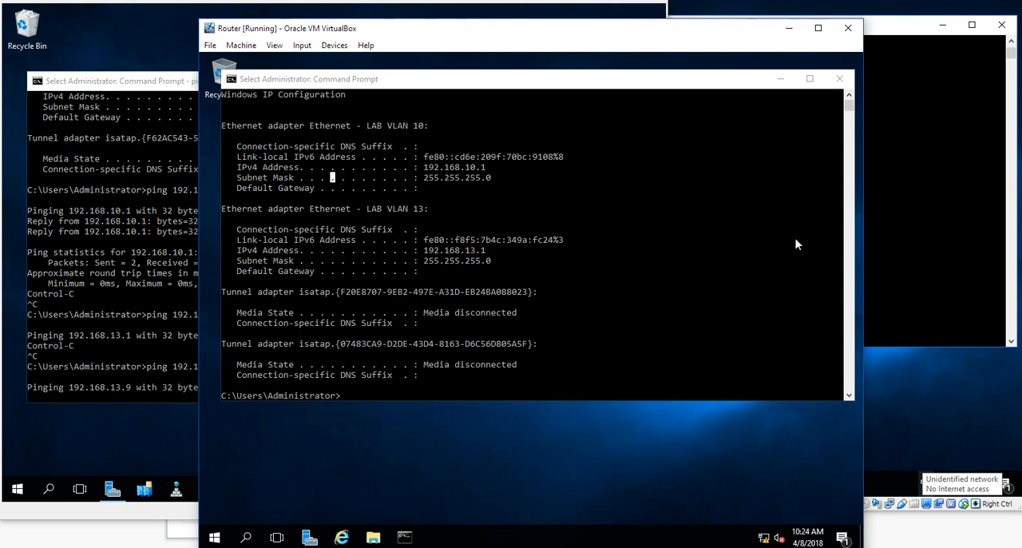
{"action": "left_click", "coordinate": [780, 78]}
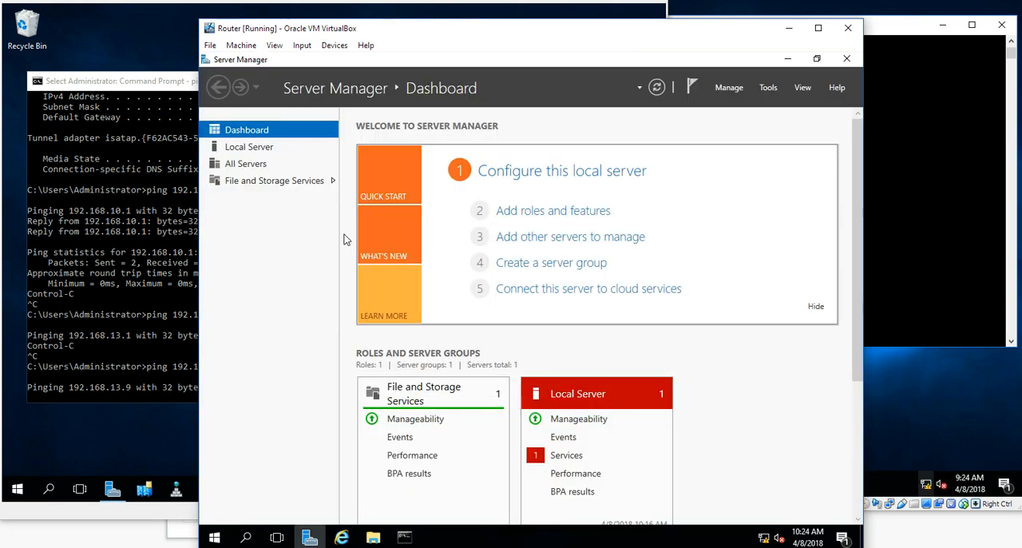
{"action": "left_click", "coordinate": [519, 212]}
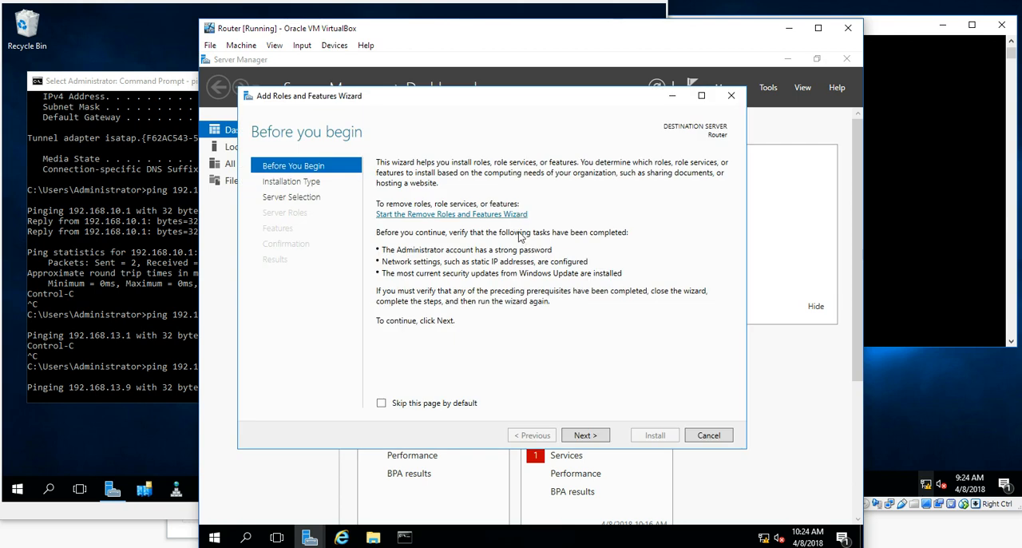
{"action": "left_click", "coordinate": [585, 436]}
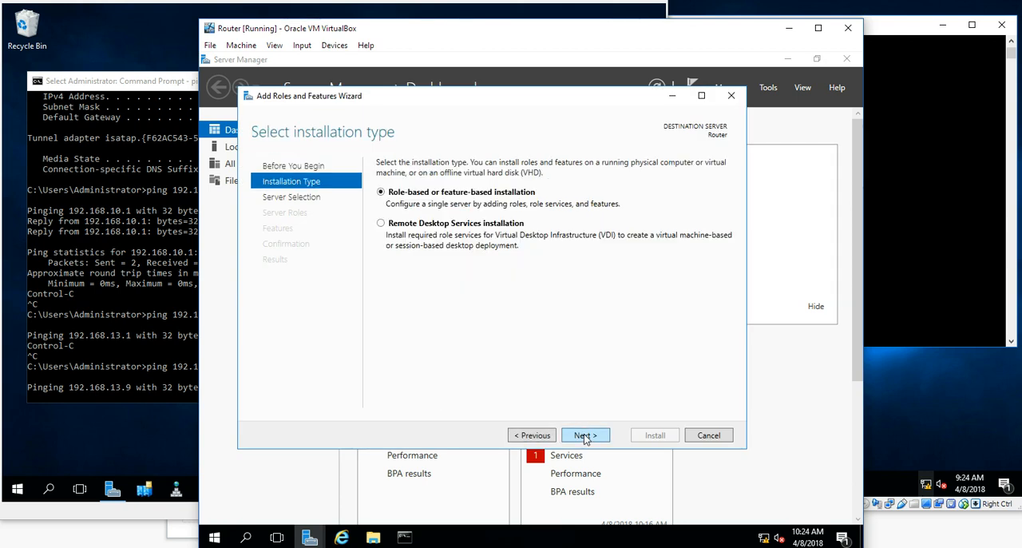
{"action": "left_click", "coordinate": [586, 436]}
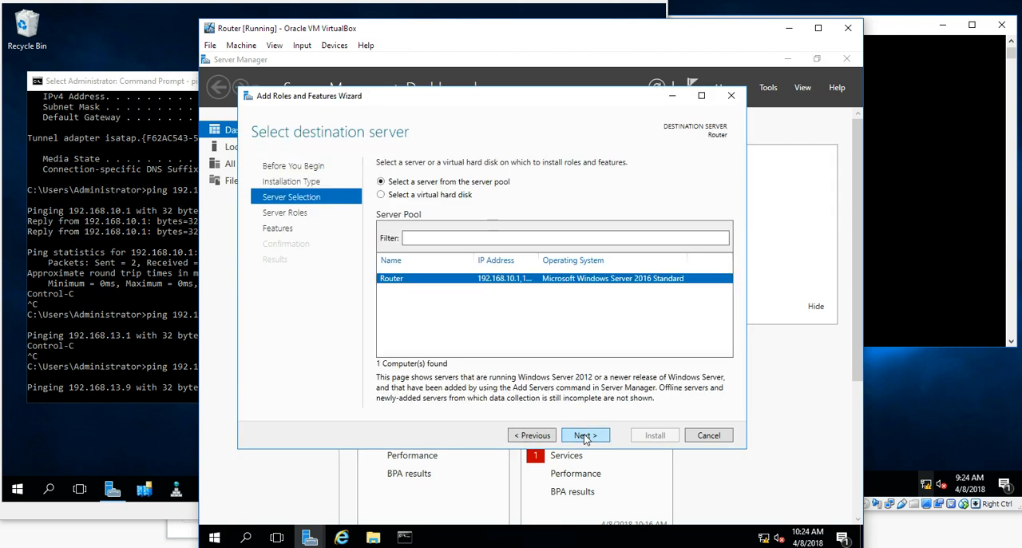
{"action": "left_click", "coordinate": [585, 437]}
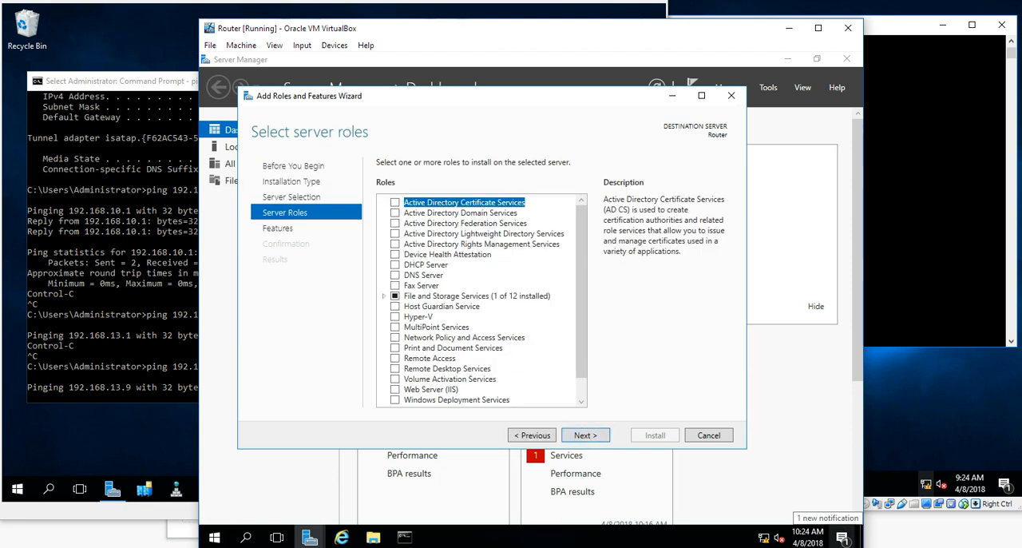
Select the Remote Access server role and continue through features to its role services
{"action": "left_click", "coordinate": [430, 359]}
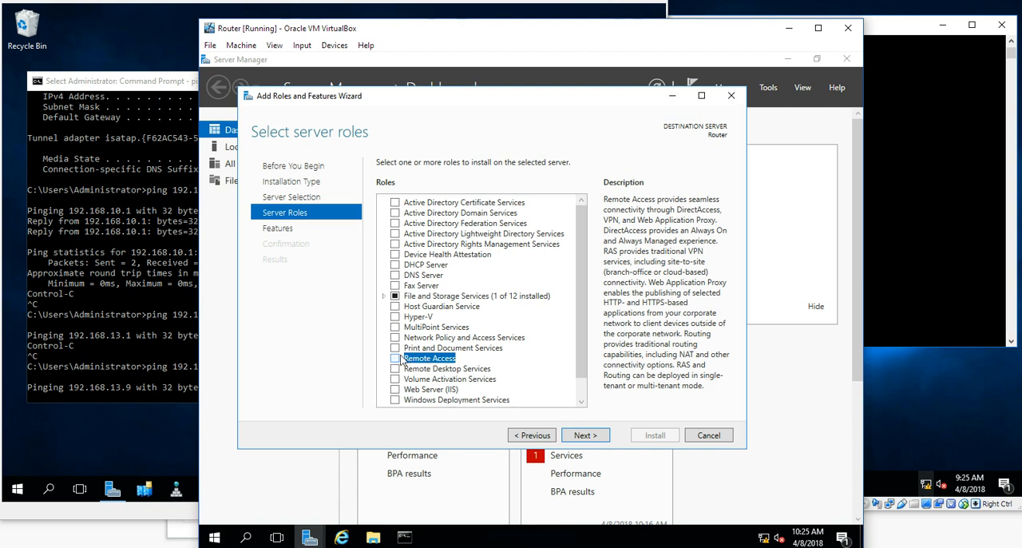
{"action": "left_click", "coordinate": [394, 360]}
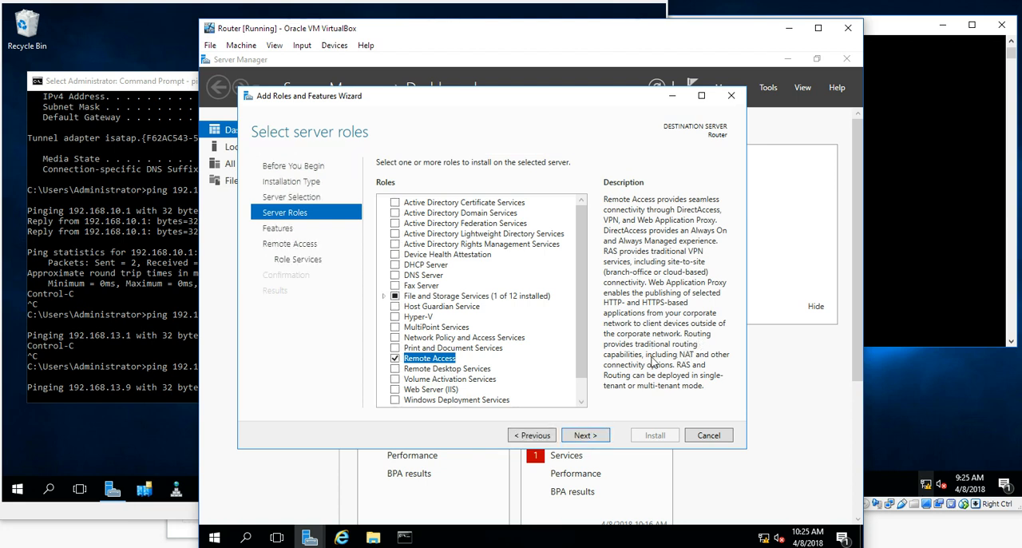
{"action": "left_click", "coordinate": [585, 436]}
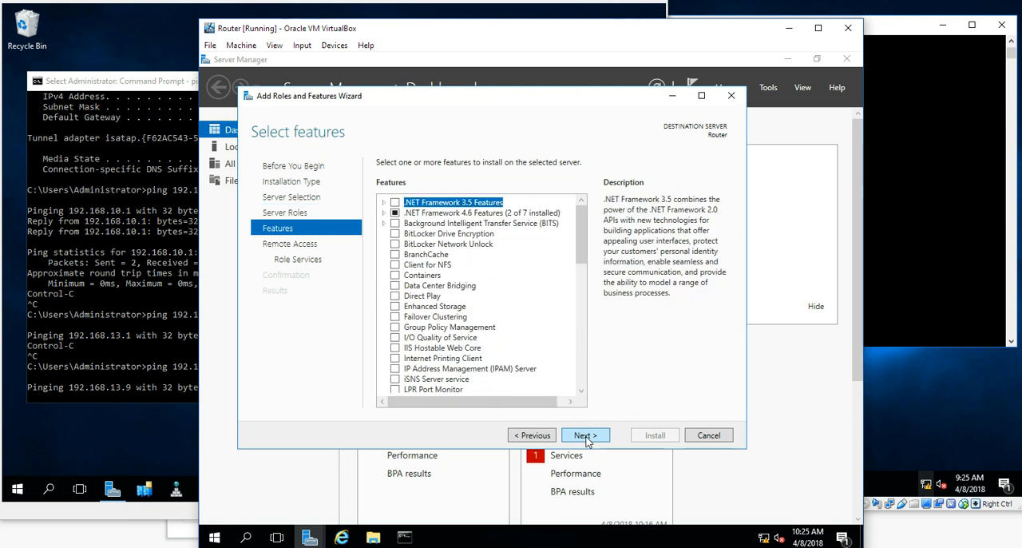
{"action": "left_click", "coordinate": [586, 436]}
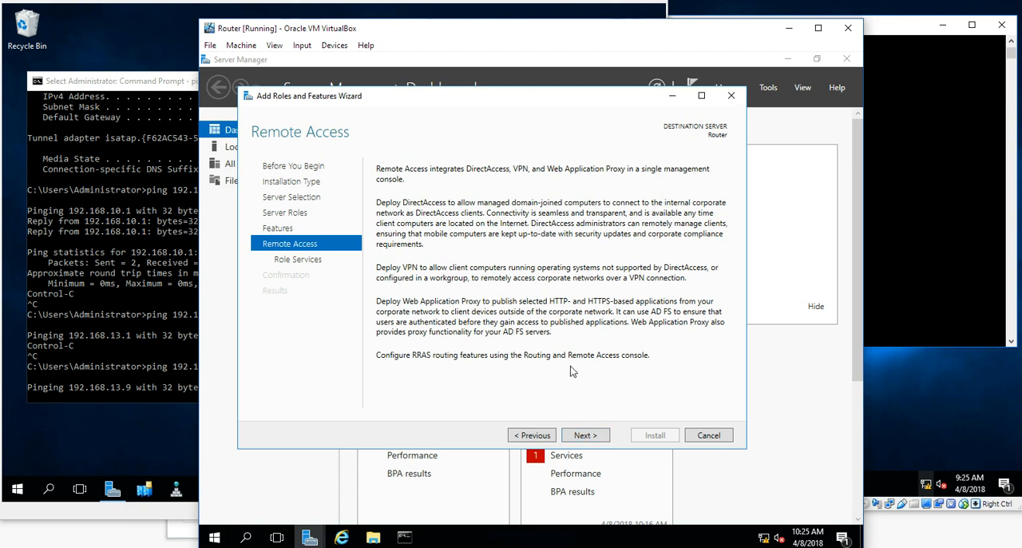
{"action": "left_click", "coordinate": [585, 436]}
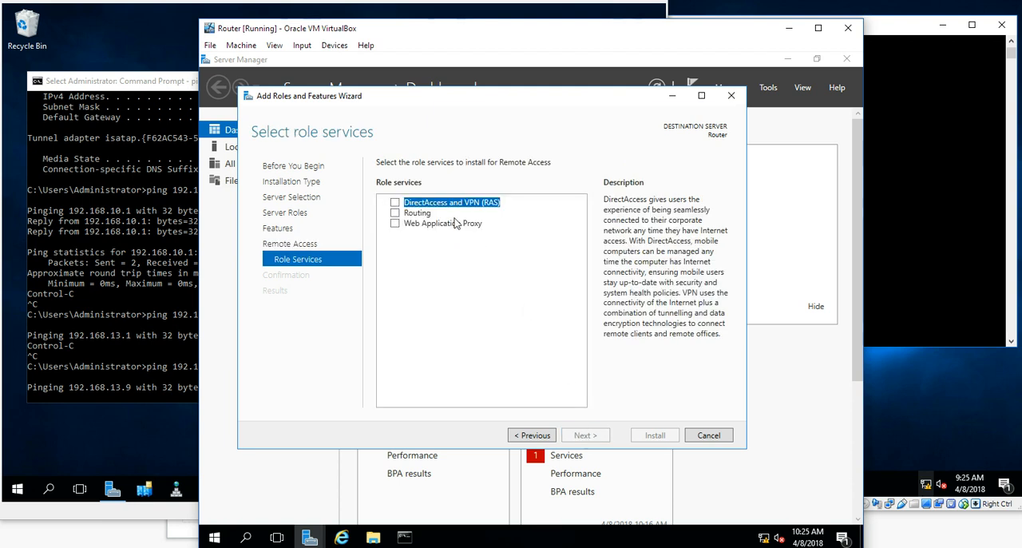
Add the Routing role service with its required features and continue past the Web Server role services
{"action": "left_click", "coordinate": [395, 213]}
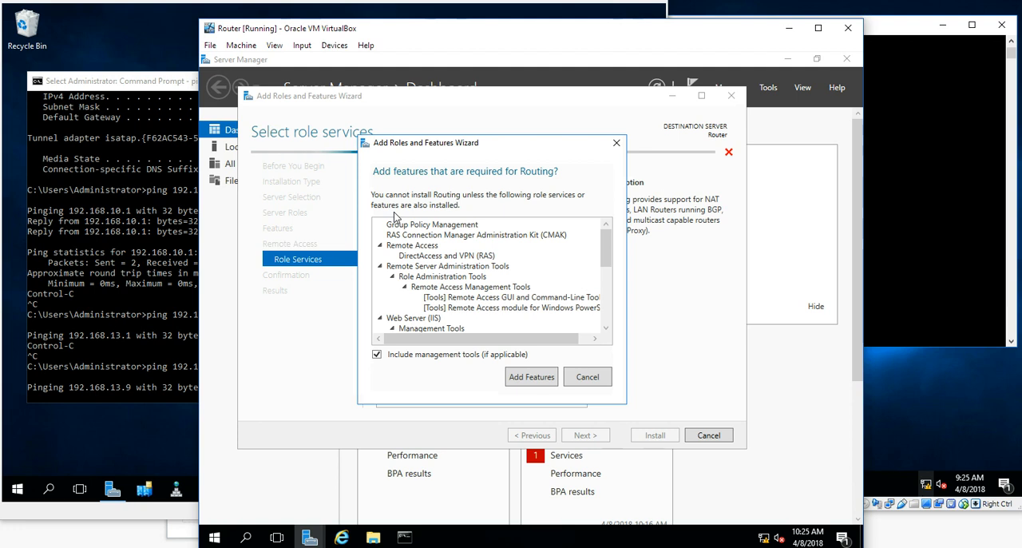
{"action": "key", "text": "Return"}
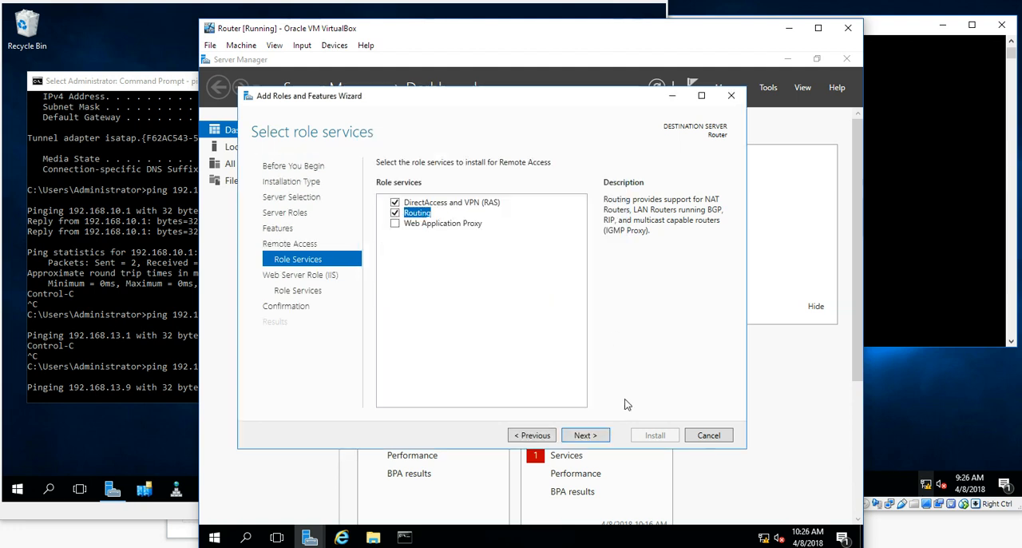
{"action": "left_click", "coordinate": [595, 436]}
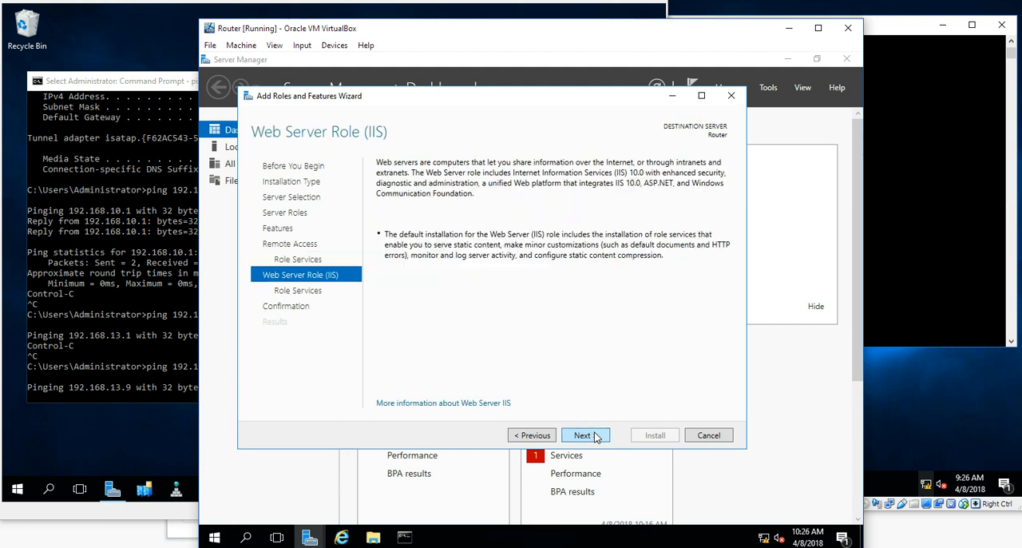
{"action": "left_click", "coordinate": [599, 438]}
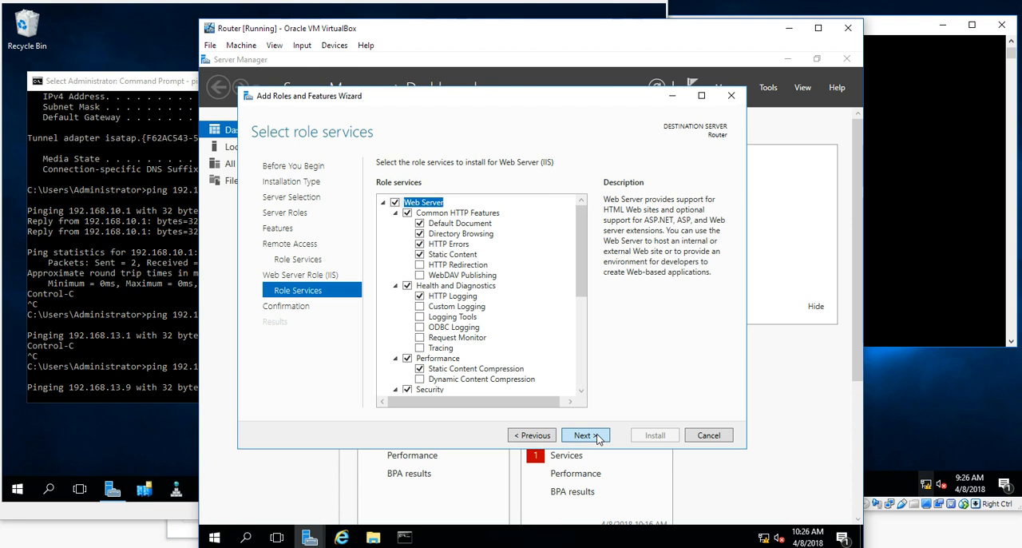
{"action": "left_click", "coordinate": [598, 437]}
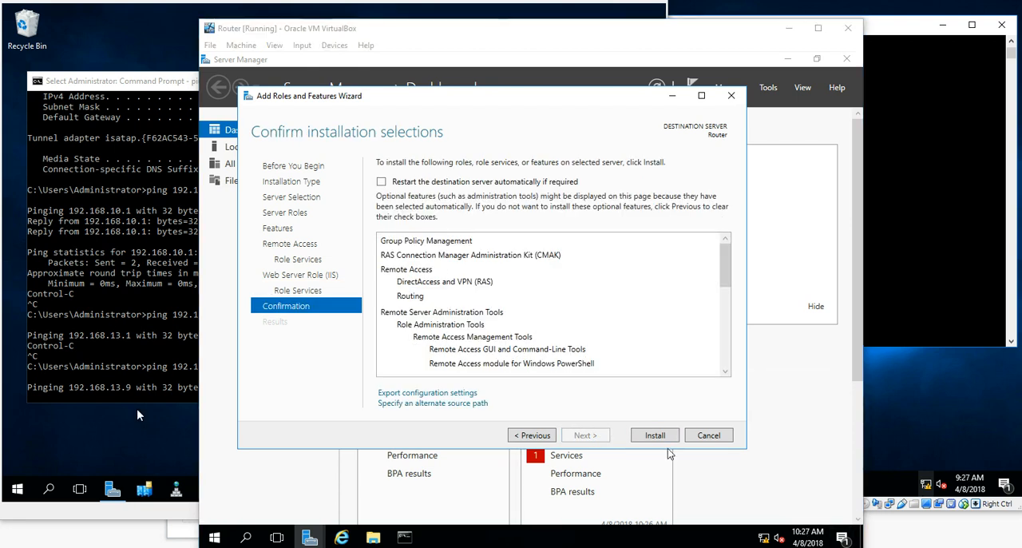
Install the selected roles and features, then close the wizard
{"action": "left_click", "coordinate": [653, 438]}
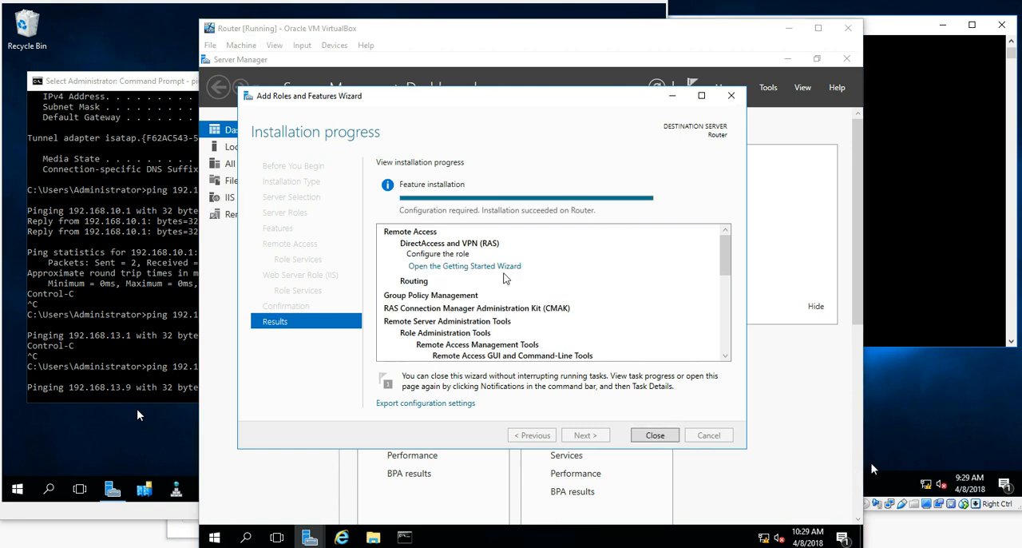
{"action": "left_click_drag", "start_coordinate": [729, 254], "coordinate": [723, 334]}
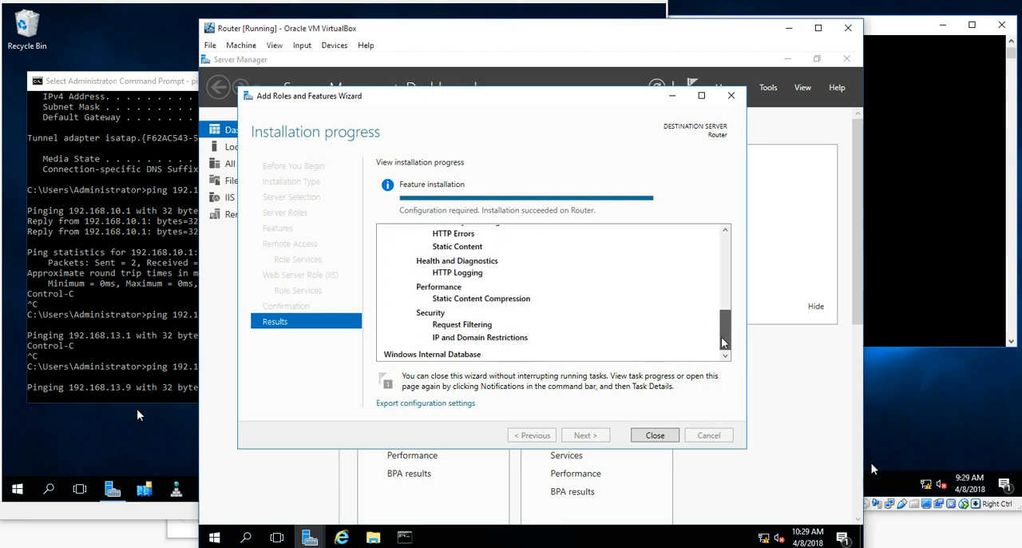
{"action": "left_click", "coordinate": [654, 435]}
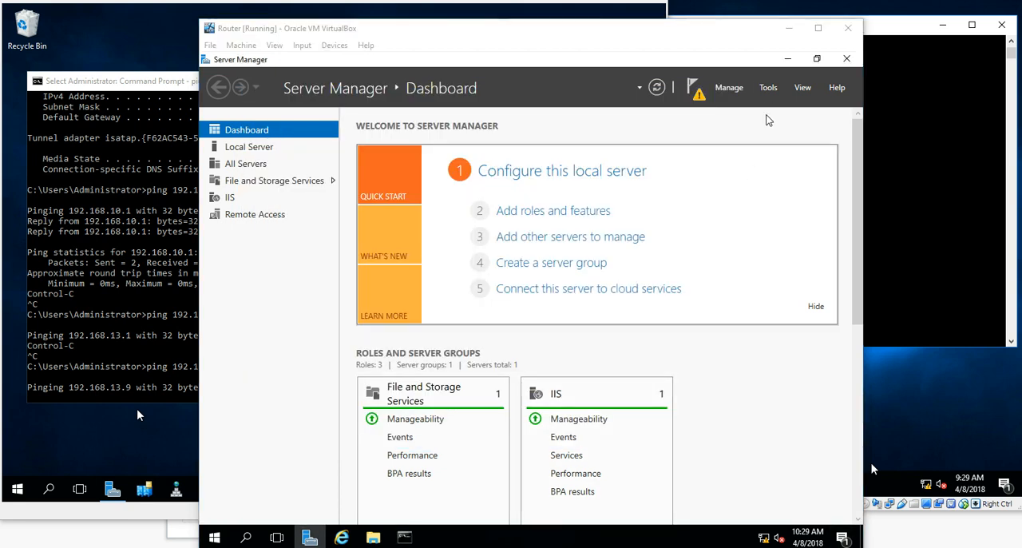
Open Routing and Remote Access, then launch the Configure and Enable wizard for the local ROUTER server and advance past the welcome page
{"action": "left_click", "coordinate": [768, 87]}
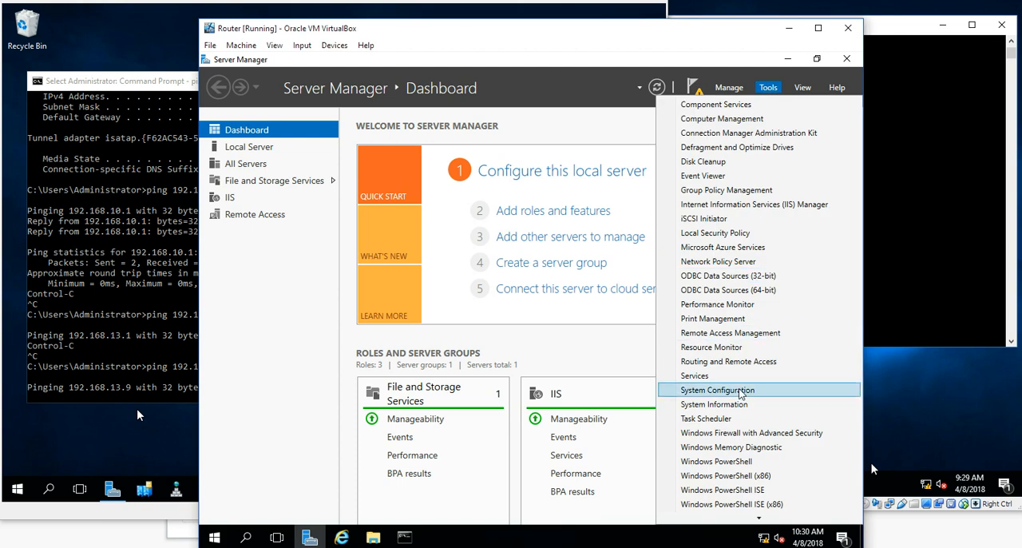
{"action": "left_click", "coordinate": [736, 364]}
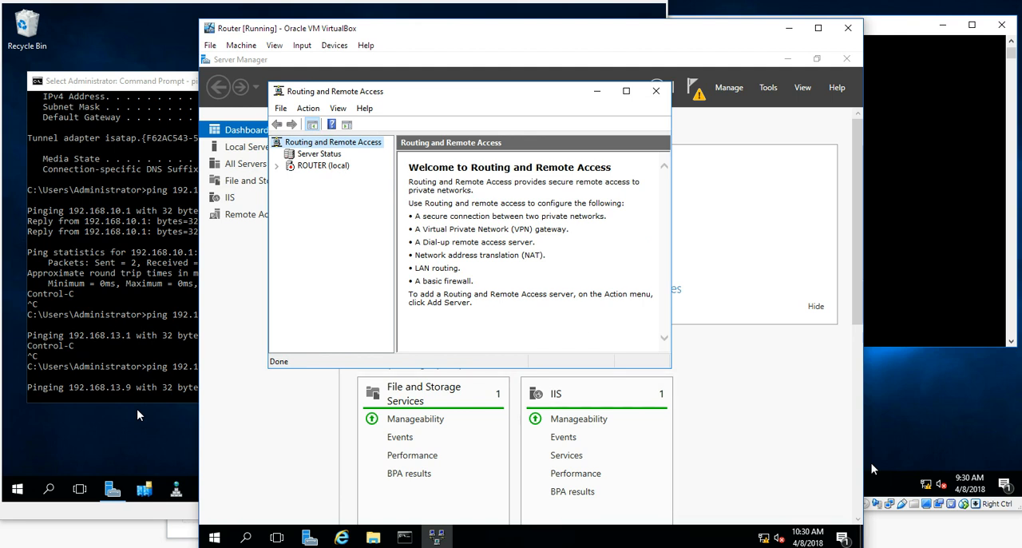
{"action": "left_click", "coordinate": [324, 168]}
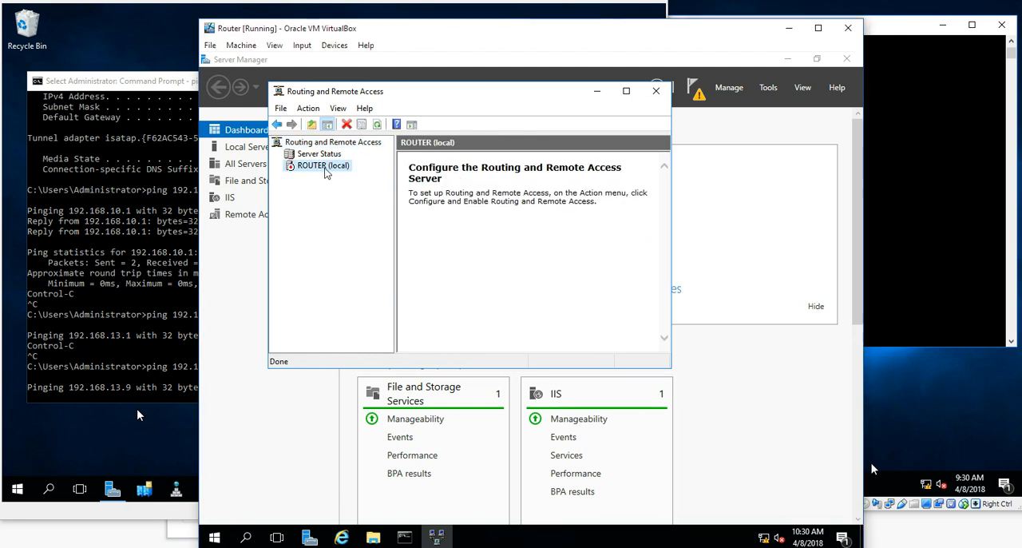
{"action": "right_click", "coordinate": [325, 172]}
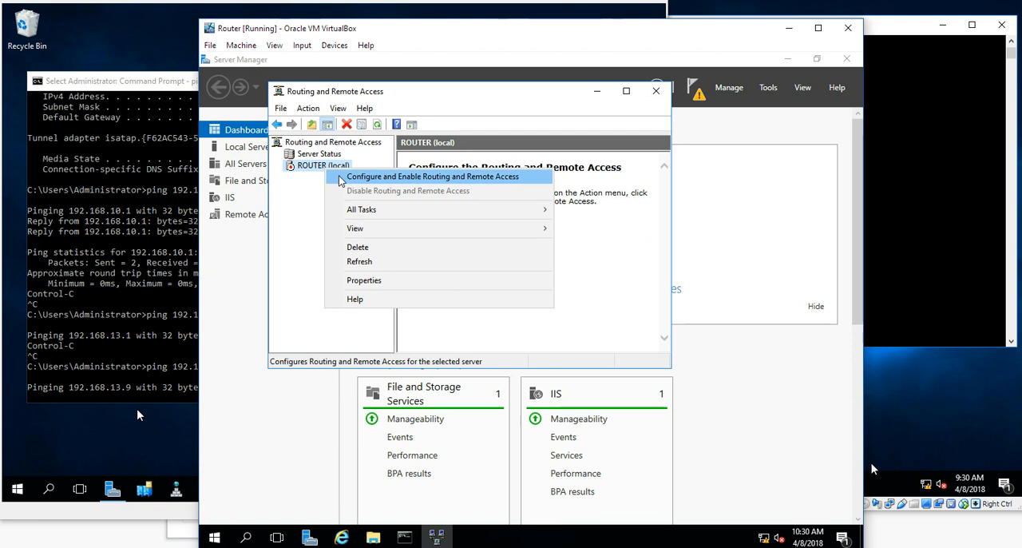
{"action": "left_click", "coordinate": [342, 177]}
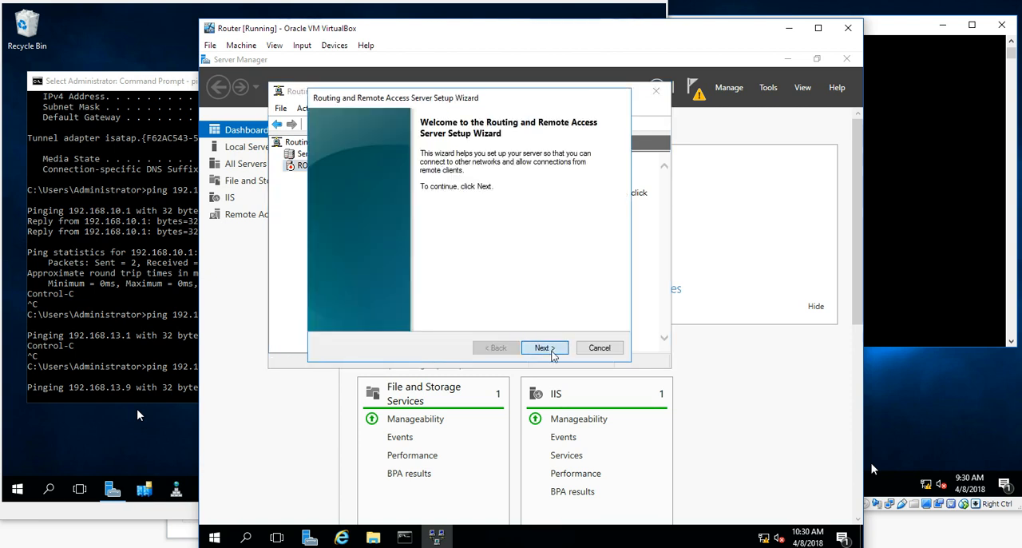
{"action": "left_click", "coordinate": [544, 348]}
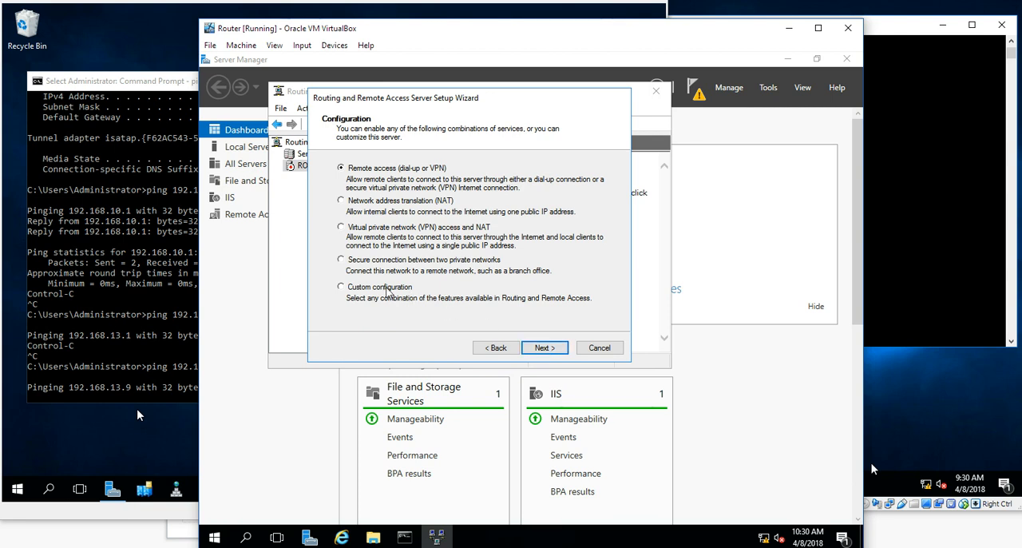
Choose Custom configuration with LAN routing, finish the wizard, and start the Routing and Remote Access service
{"action": "left_click", "coordinate": [387, 292]}
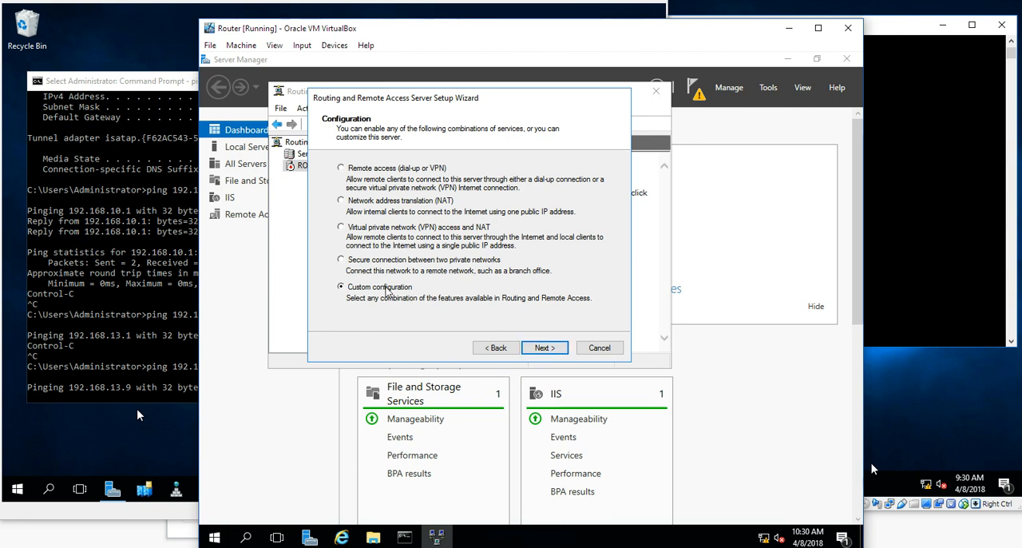
{"action": "left_click", "coordinate": [550, 349]}
{"action": "left_click", "coordinate": [369, 245]}
{"action": "left_click", "coordinate": [545, 349]}
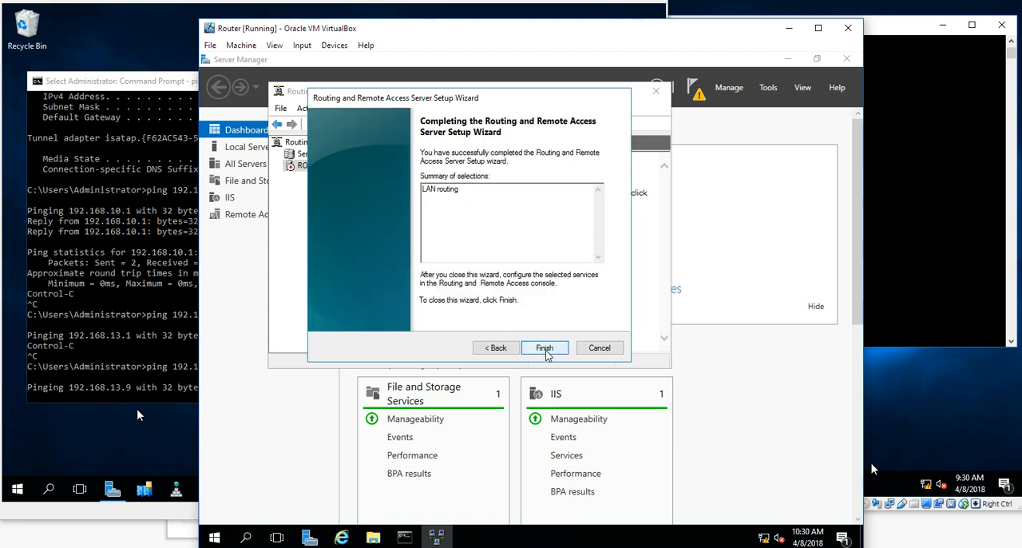
{"action": "left_click", "coordinate": [546, 351]}
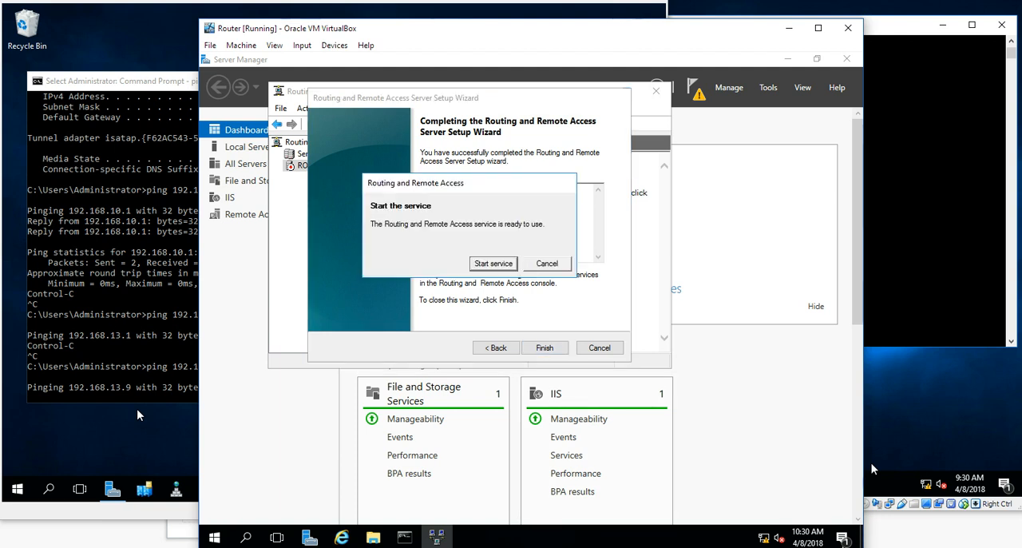
{"action": "left_click", "coordinate": [490, 264]}
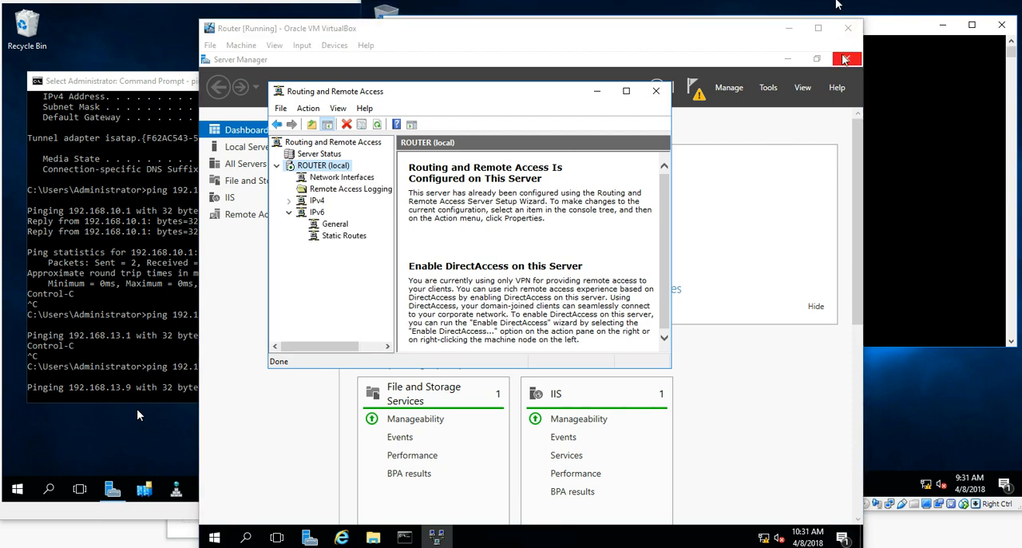
Switch to the Egypt server's command prompt and ping 192.168.10.2
{"action": "left_click", "coordinate": [909, 87]}
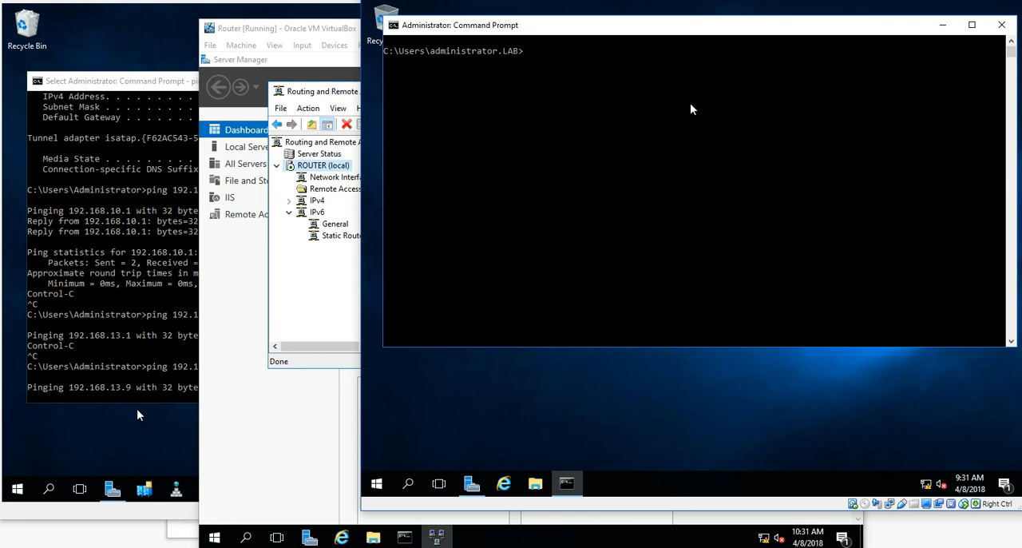
{"action": "type", "text": "ping 192.168.10.2"}
{"action": "key", "text": "Return"}
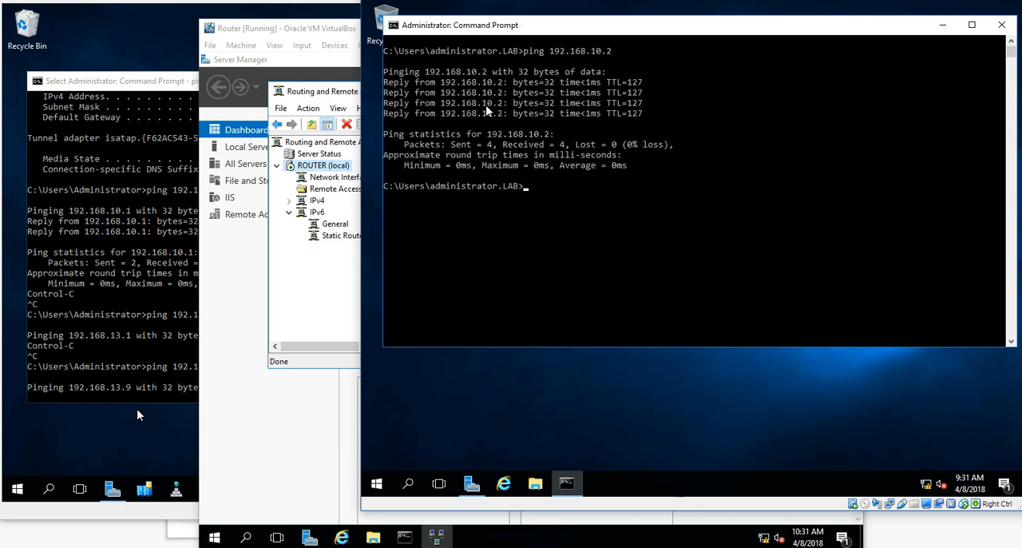
Display the full IP configuration with ipconfig /all
{"action": "type", "text": "ipconfig /all"}
{"action": "key", "text": "Return"}
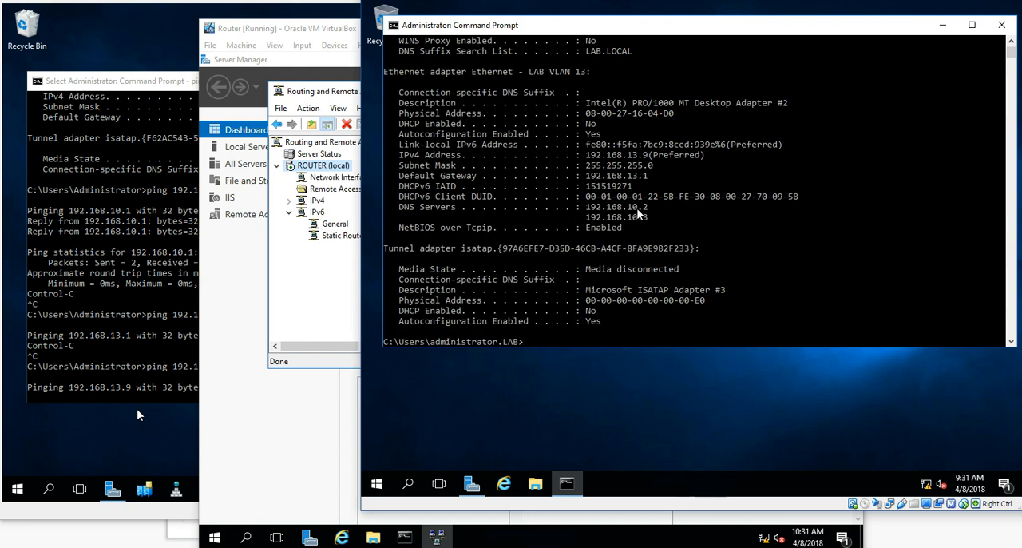
Ping file1-can, retry with the full name file1-can.lab.local, and stop the ping
{"action": "type", "text": "ping"}
{"action": "type", "text": "file1-can"}
{"action": "key", "text": "Return"}
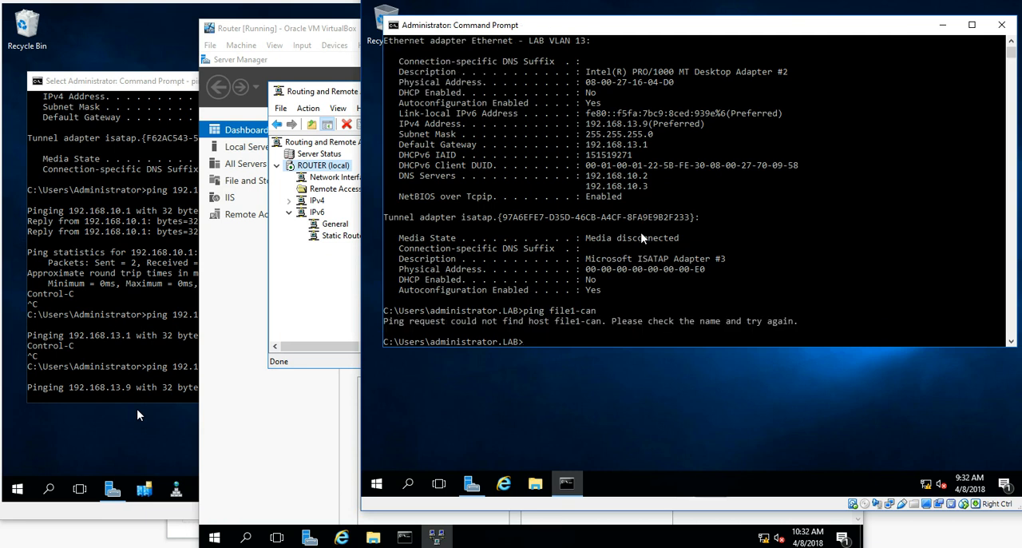
{"action": "key", "text": "Up"}
{"action": "type", "text": ".lab.local"}
{"action": "key", "text": "Return"}
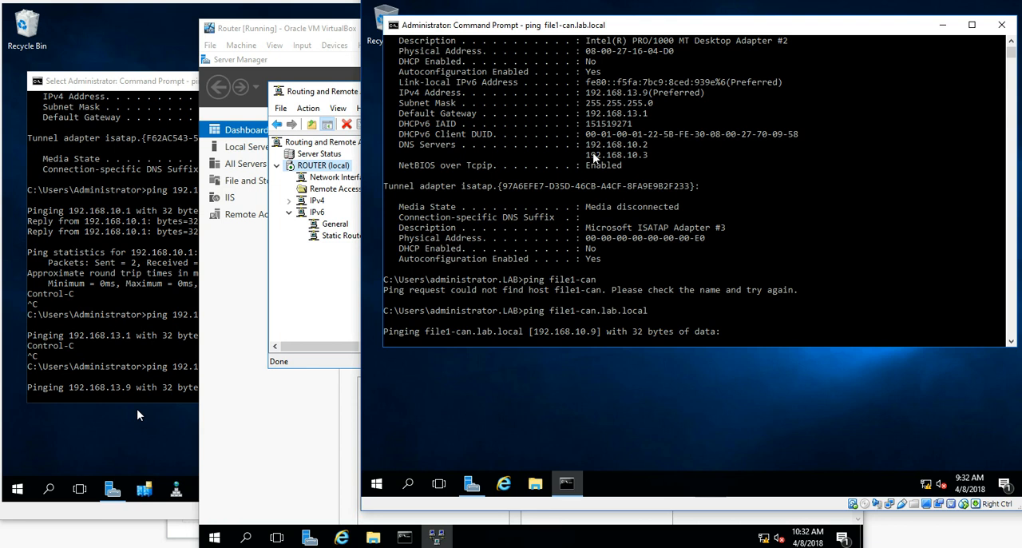
{"action": "scroll", "coordinate": [595, 157], "scroll_direction": "up", "scroll_amount": 4}
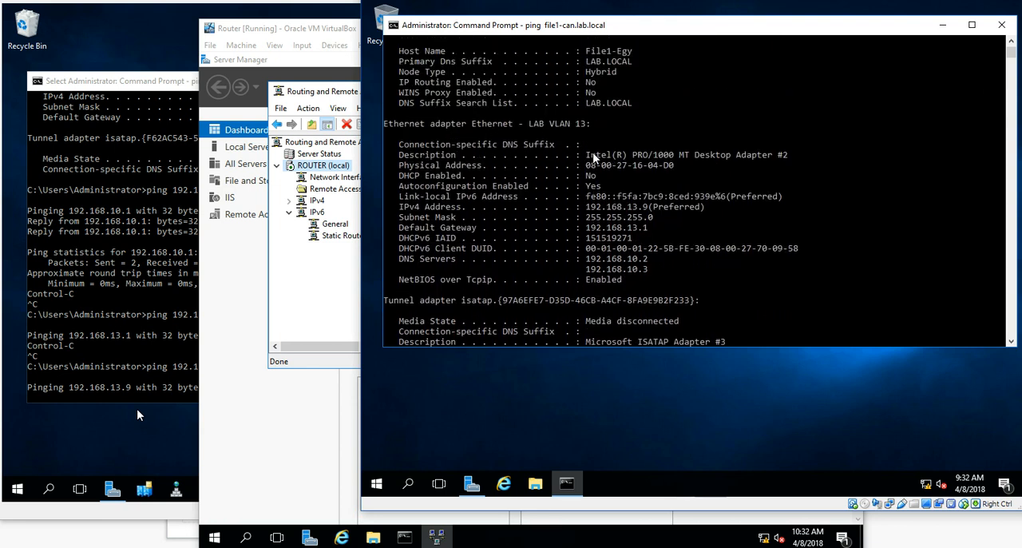
{"action": "scroll", "coordinate": [616, 128], "scroll_direction": "down", "scroll_amount": 5}
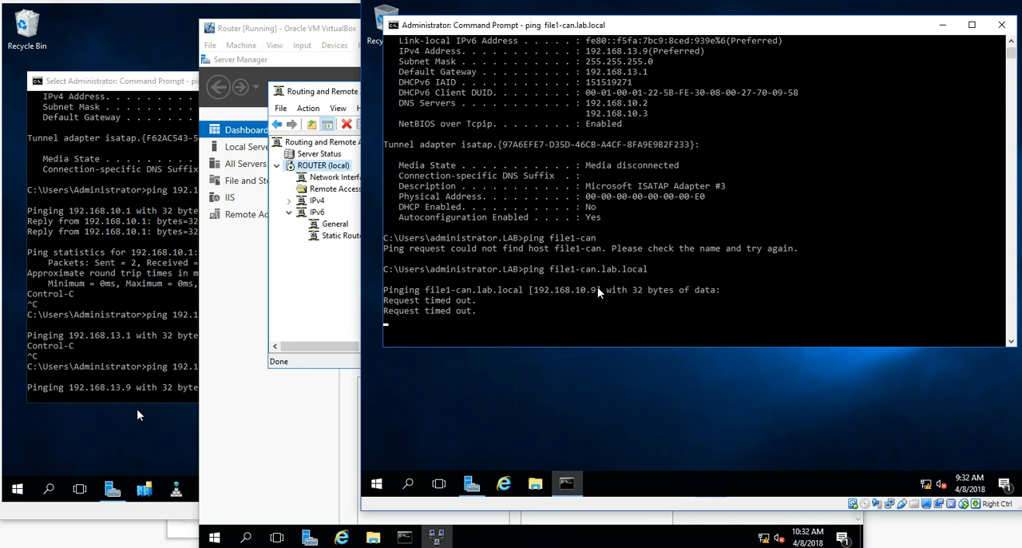
{"action": "key", "text": "ctrl+c"}
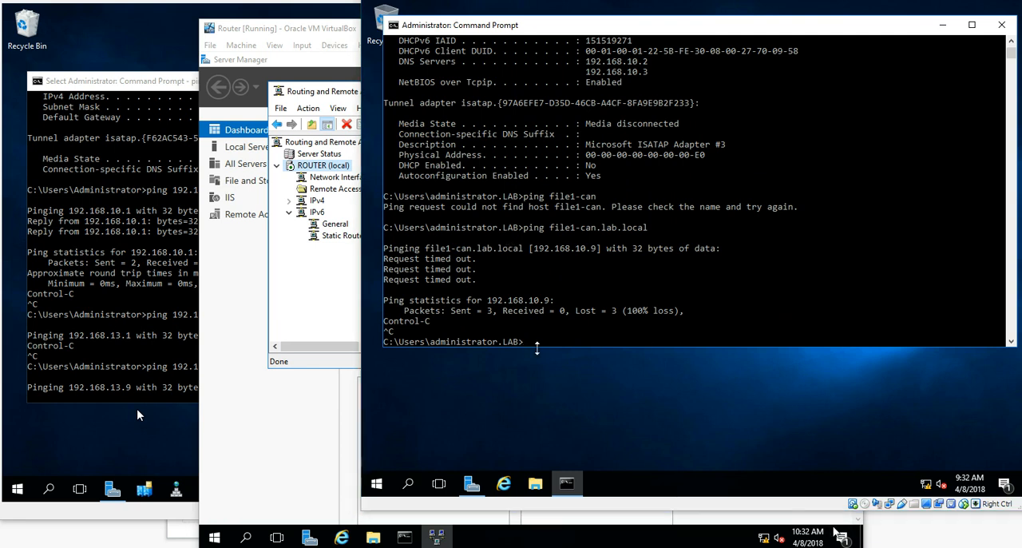
On the Canada server's command prompt, stop the running ping and ping 192.168.13.9 again
{"action": "left_click", "coordinate": [74, 438]}
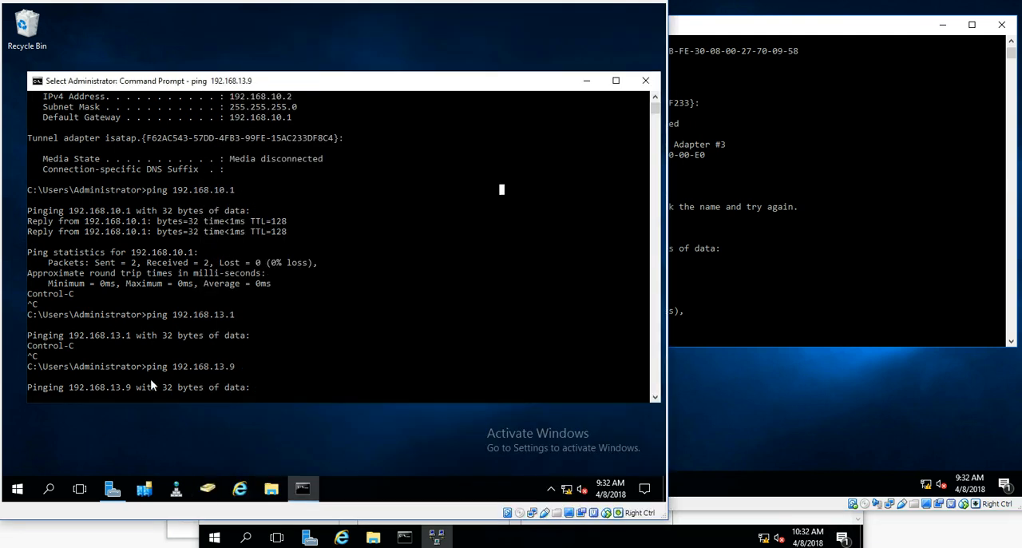
{"action": "key", "text": "Escape"}
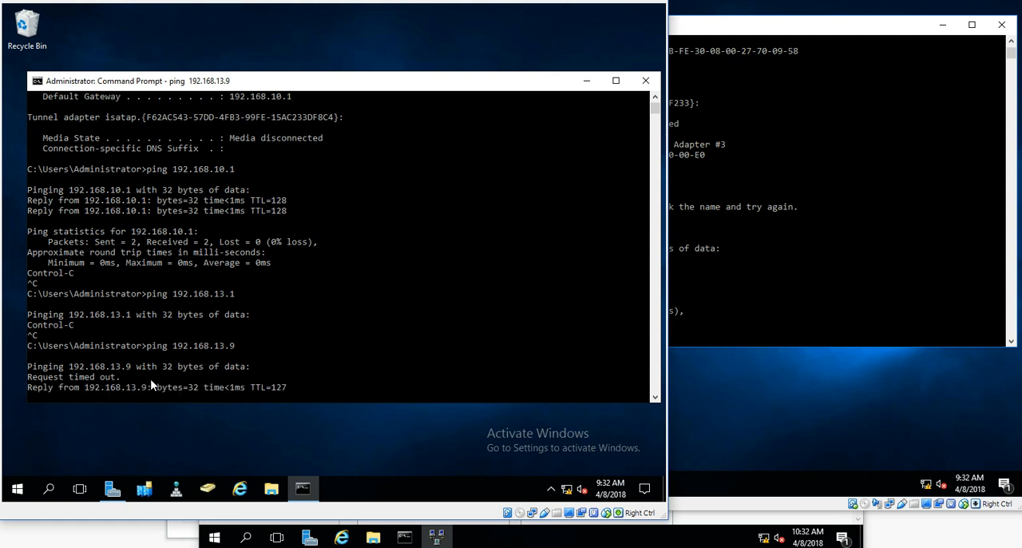
{"action": "key", "text": "ctrl+c"}
{"action": "key", "text": "ctrl+c"}
{"action": "key", "text": "ctrl+c"}
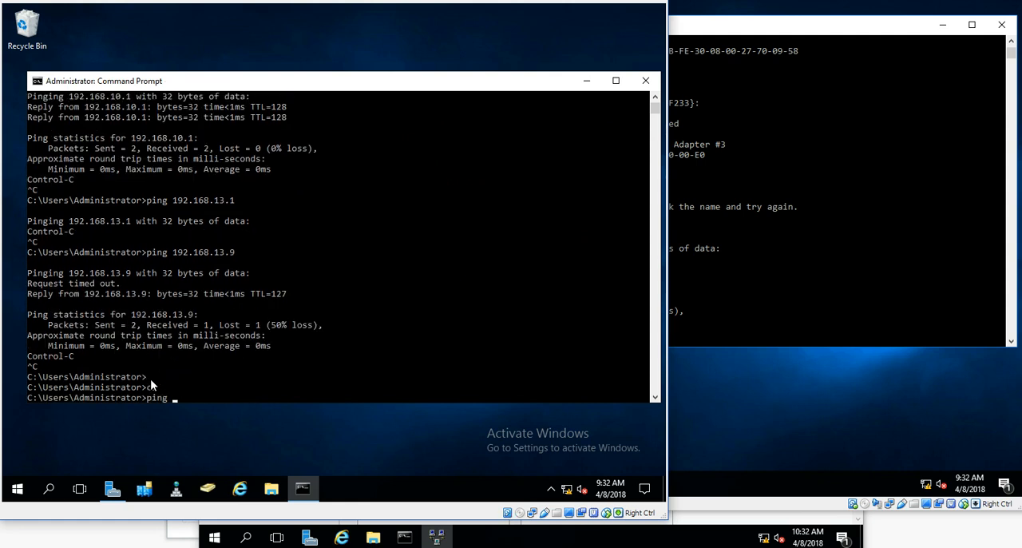
{"action": "type", "text": "ping 192.168.13.9"}
{"action": "key", "text": "Return"}
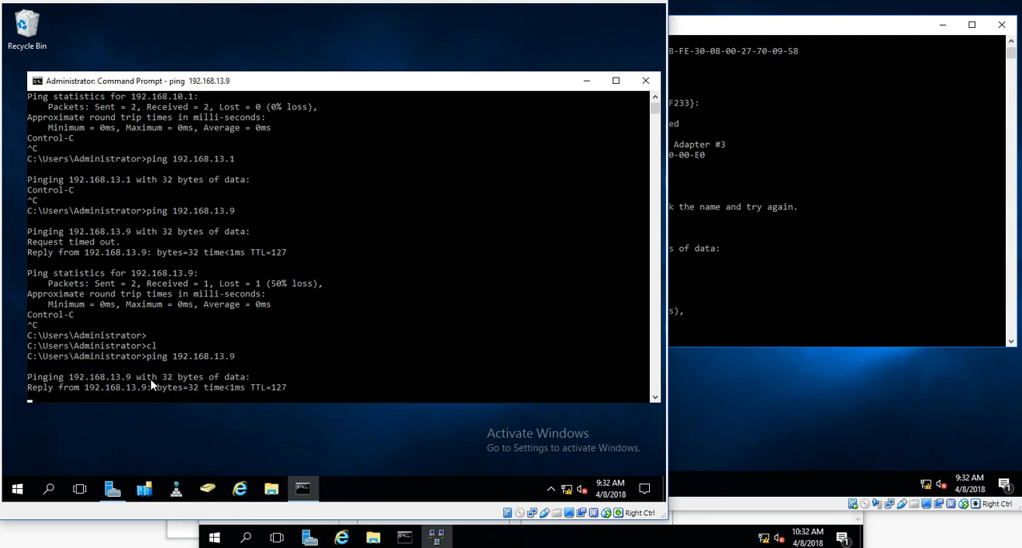
{"action": "key", "text": "ctrl+c"}
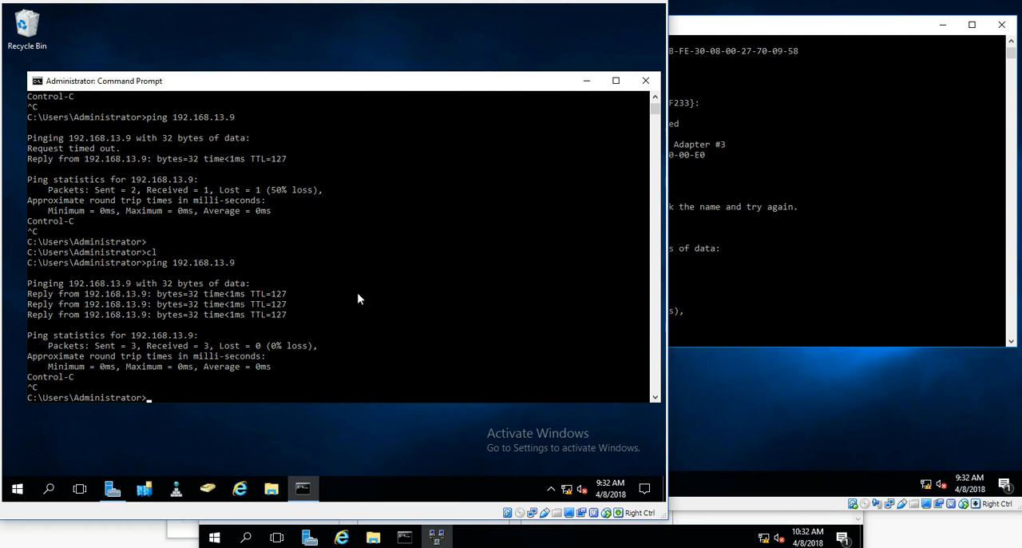
On the Egypt server, open File Explorer at the local HumanResources folder holding 200MBFile
{"action": "left_click", "coordinate": [750, 320]}
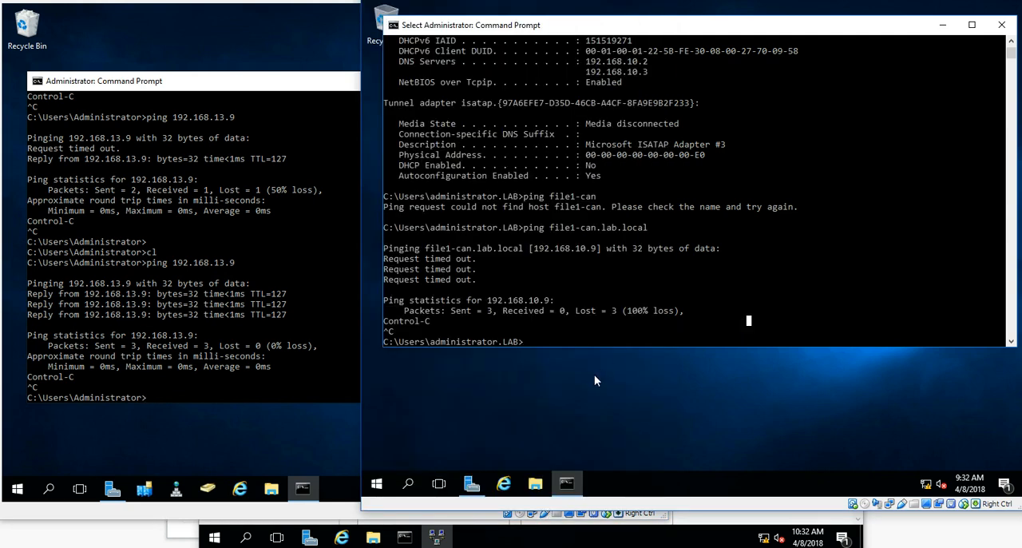
{"action": "left_click", "coordinate": [471, 483]}
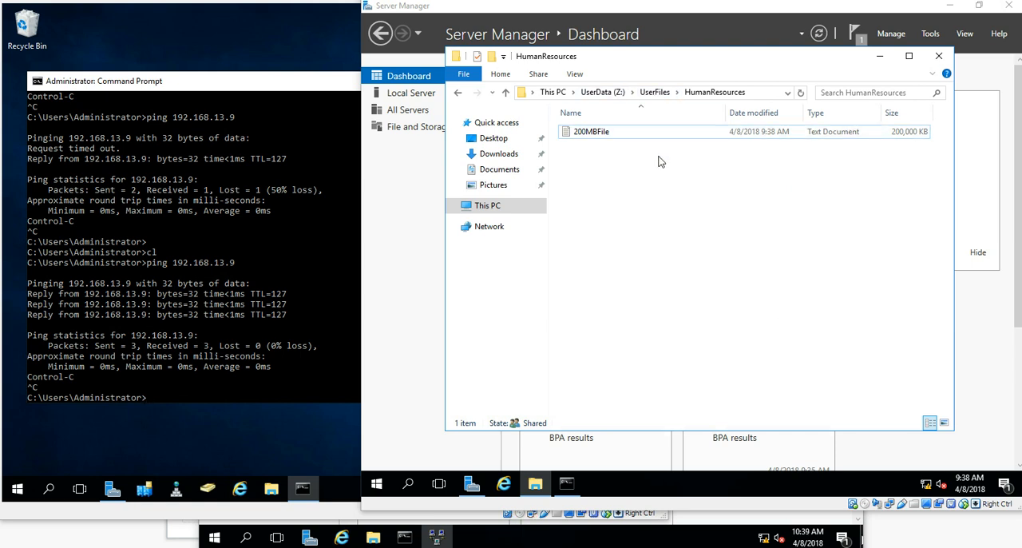
{"action": "left_click_drag", "start_coordinate": [700, 59], "coordinate": [723, 75]}
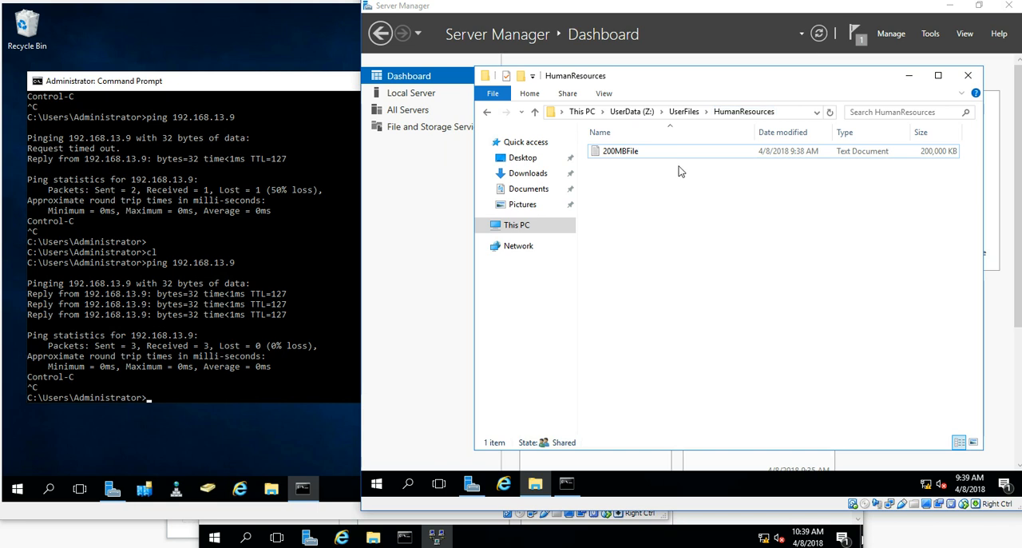
{"action": "left_click", "coordinate": [627, 154]}
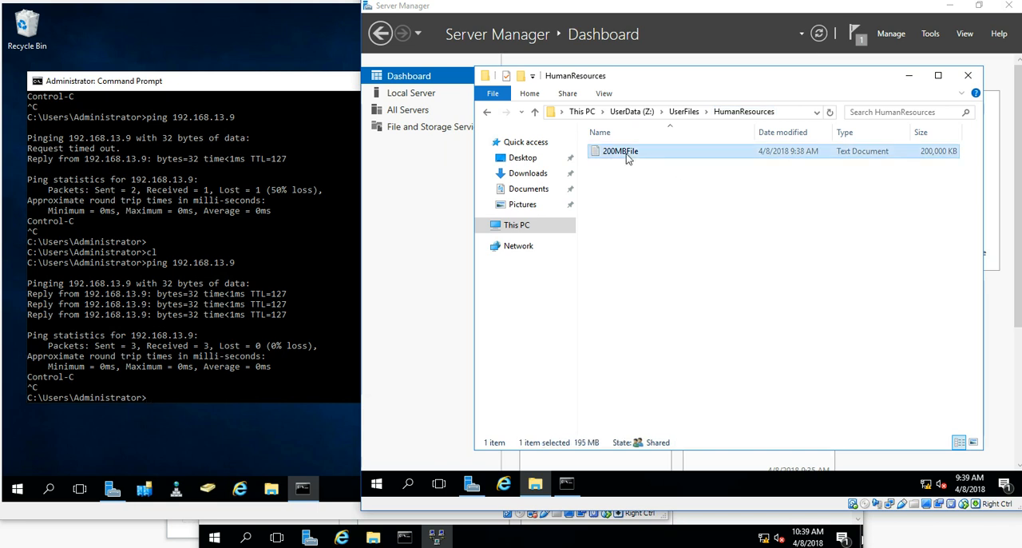
{"action": "left_click", "coordinate": [660, 184]}
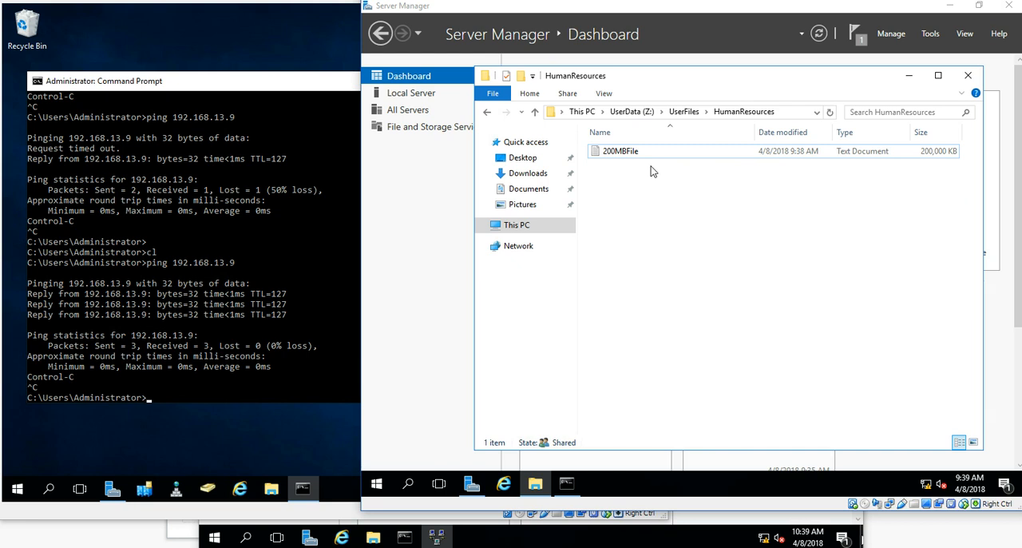
Browse to the network path \\file1-egy and open its HumanResources share
{"action": "left_click", "coordinate": [789, 114]}
{"action": "type", "text": "\\\\"}
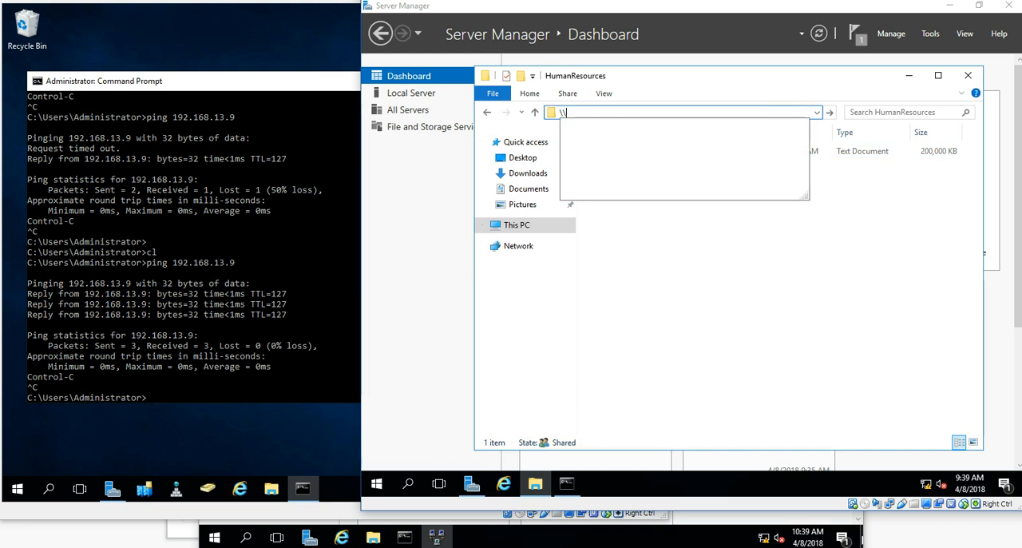
{"action": "type", "text": "file1"}
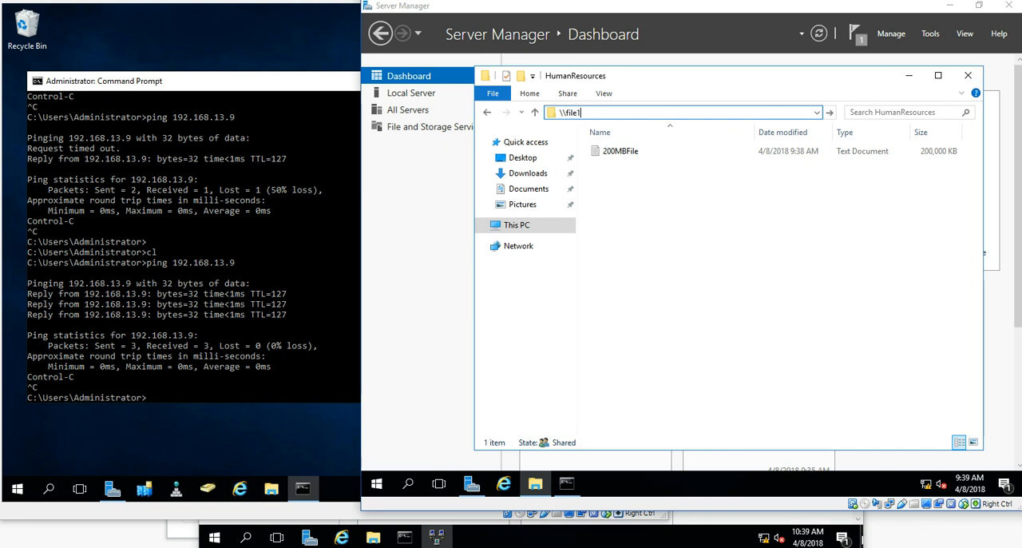
{"action": "type", "text": "-egy >"}
{"action": "key", "text": "Return"}
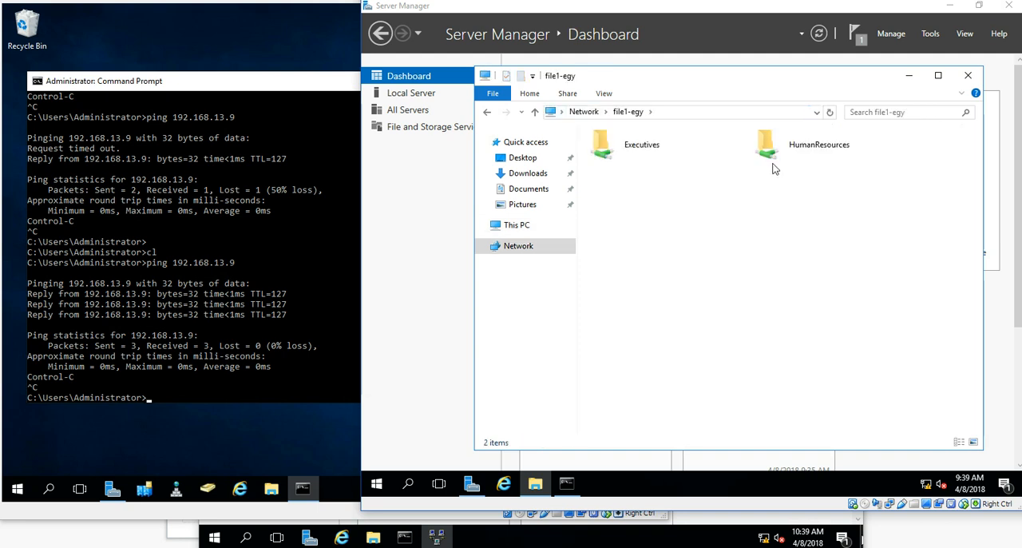
{"action": "double_click", "coordinate": [775, 153]}
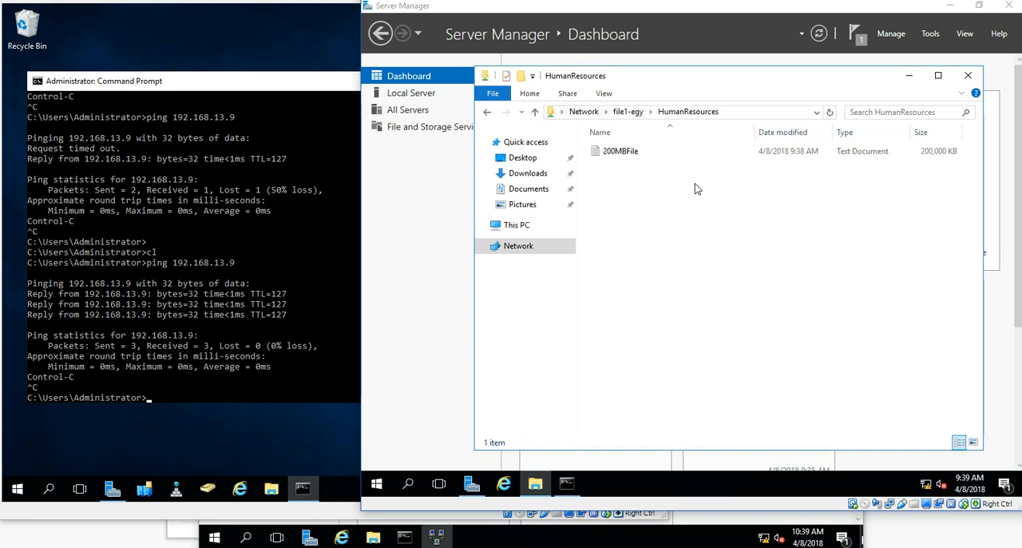
On the Canada server, open File Explorer and start entering a UNC network path in the address bar
{"action": "left_click", "coordinate": [192, 4]}
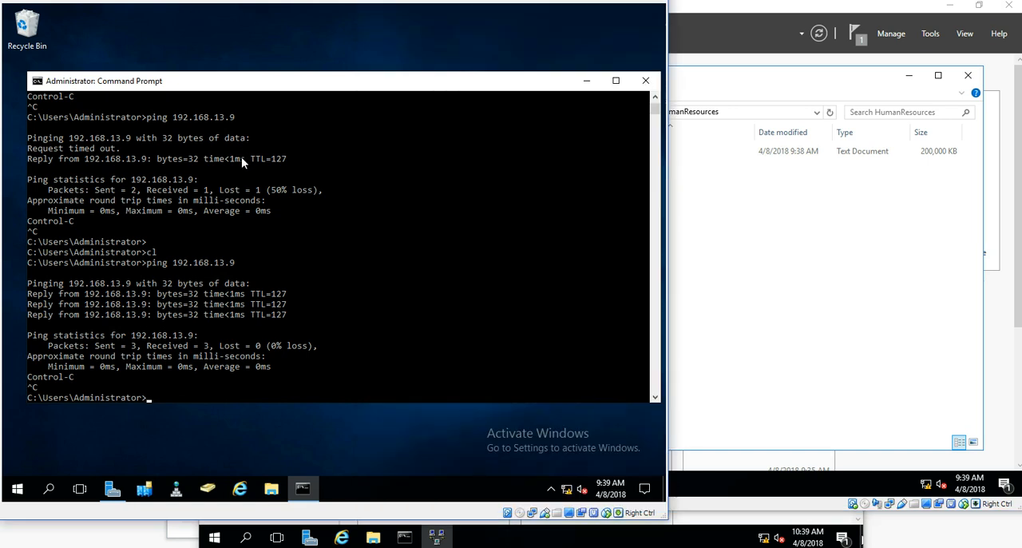
{"action": "left_click", "coordinate": [271, 488]}
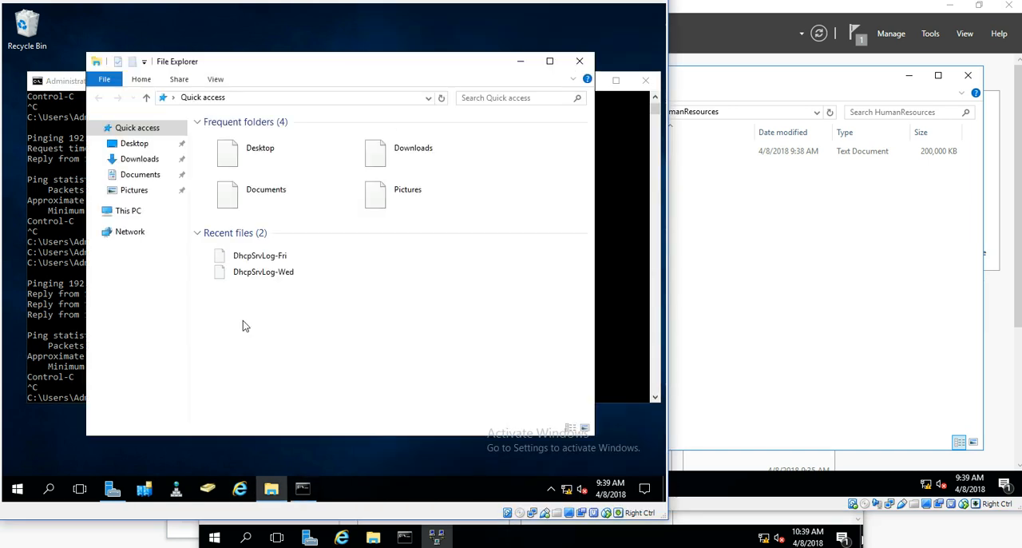
{"action": "left_click", "coordinate": [256, 97]}
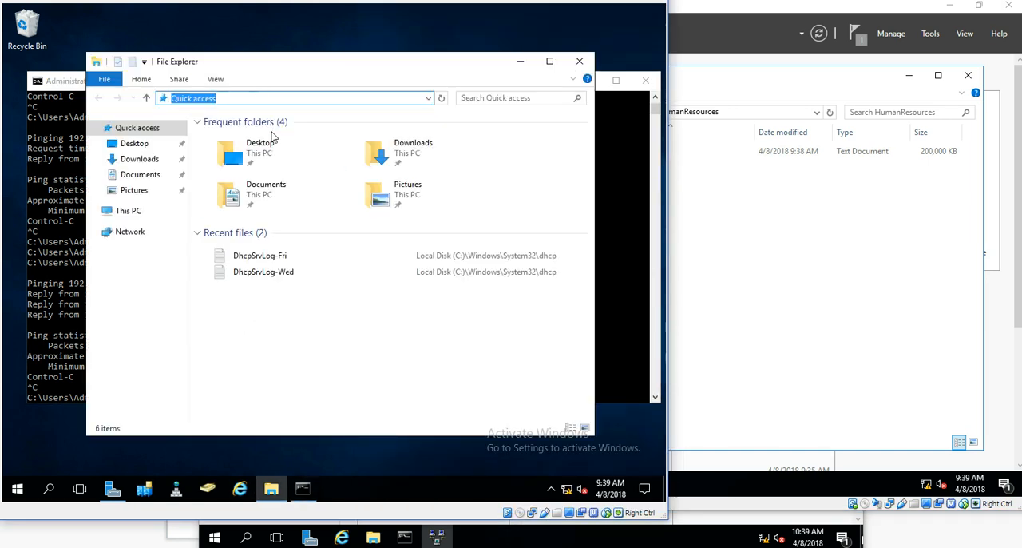
{"action": "type", "text": "\\\\"}
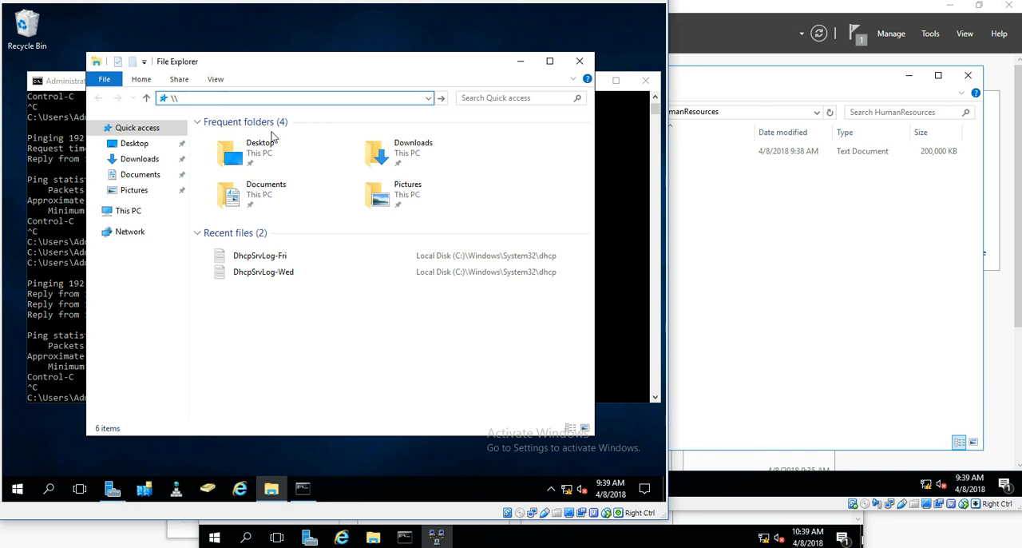